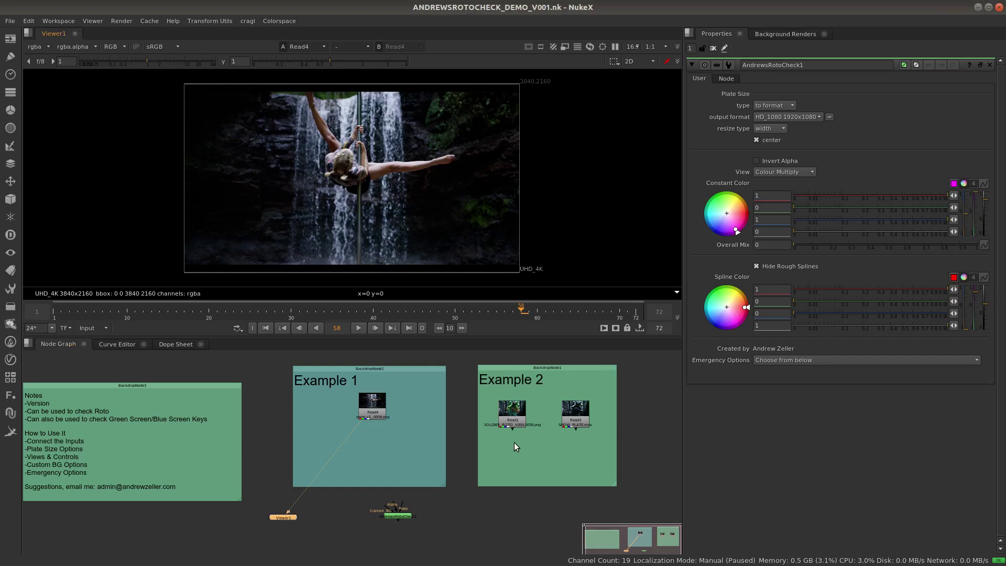
Move AndrewsRotoCheck1 into the Example 1 backdrop, directly beneath Read4.
scroll(400, 530, "up", 6)
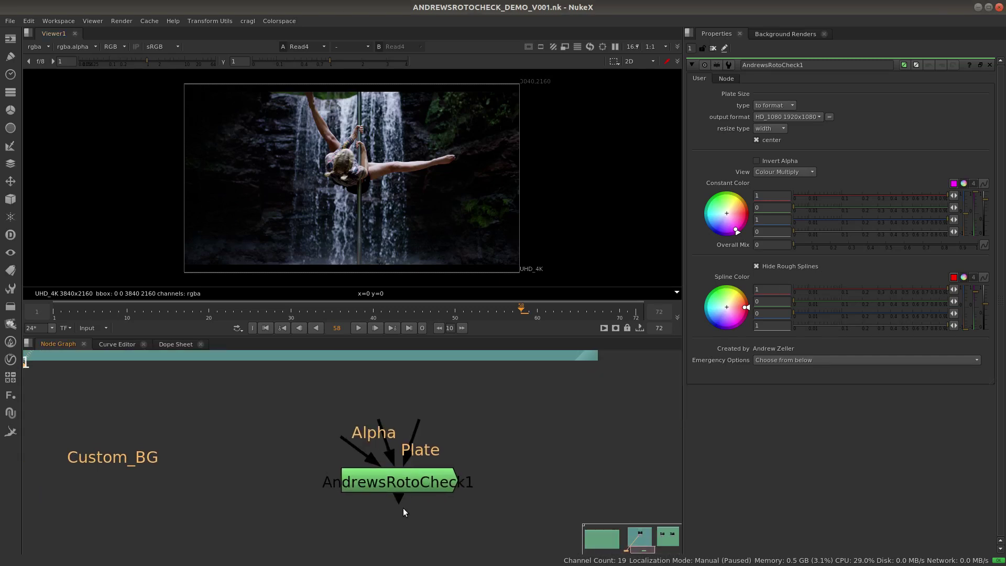
scroll(460, 465, "up", 3)
left_click(463, 467)
scroll(558, 415, "down", 8)
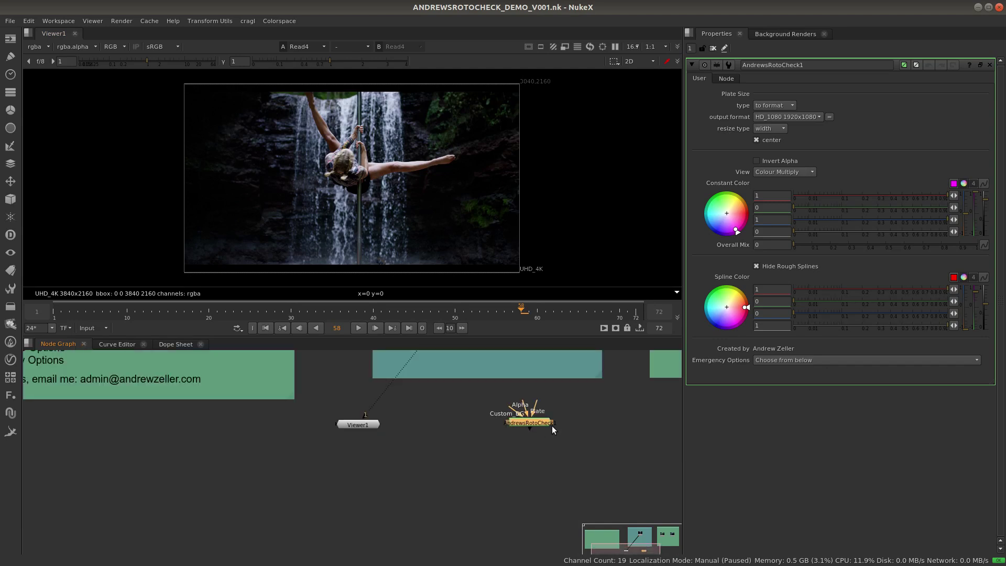
middle_click_drag(551, 425, 454, 486)
left_click_drag(432, 507, 435, 434)
middle_click_drag(534, 357, 469, 427)
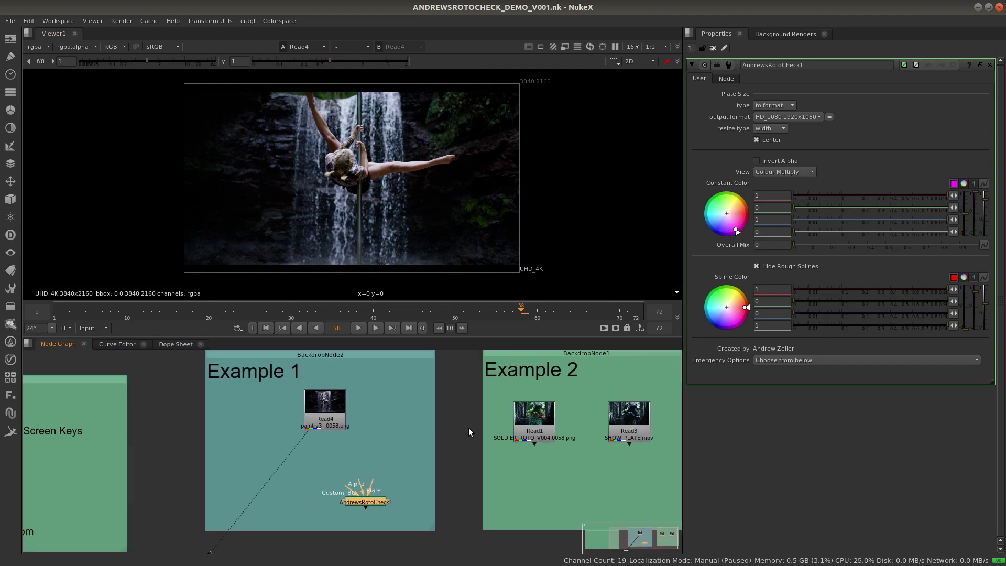
middle_click_drag(462, 483, 369, 468)
left_click_drag(321, 479, 338, 477)
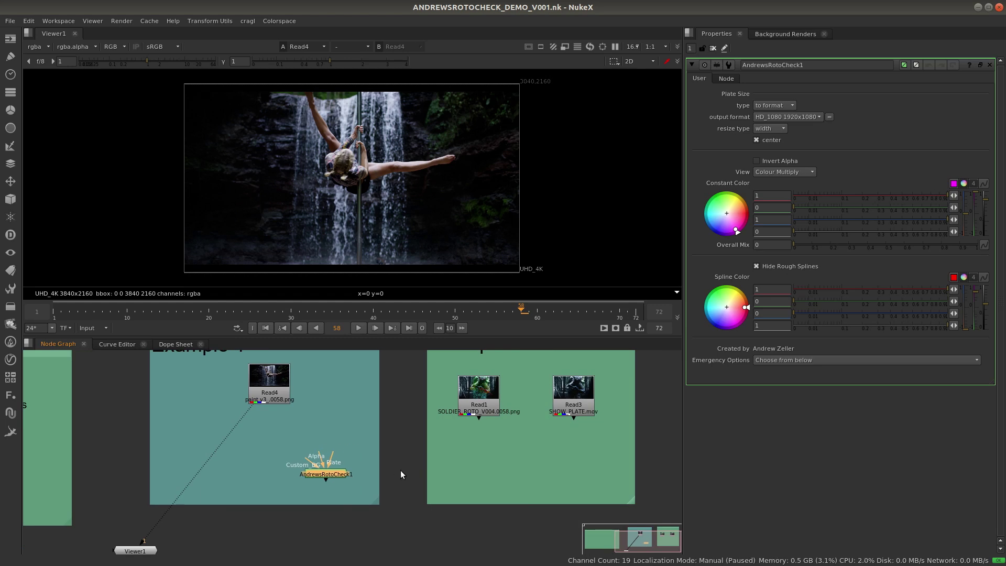
Bring BackdropNode3's usage notes into view in the Node Graph.
middle_click_drag(149, 414, 237, 433)
scroll(438, 418, "down", 1)
scroll(314, 435, "up", 3)
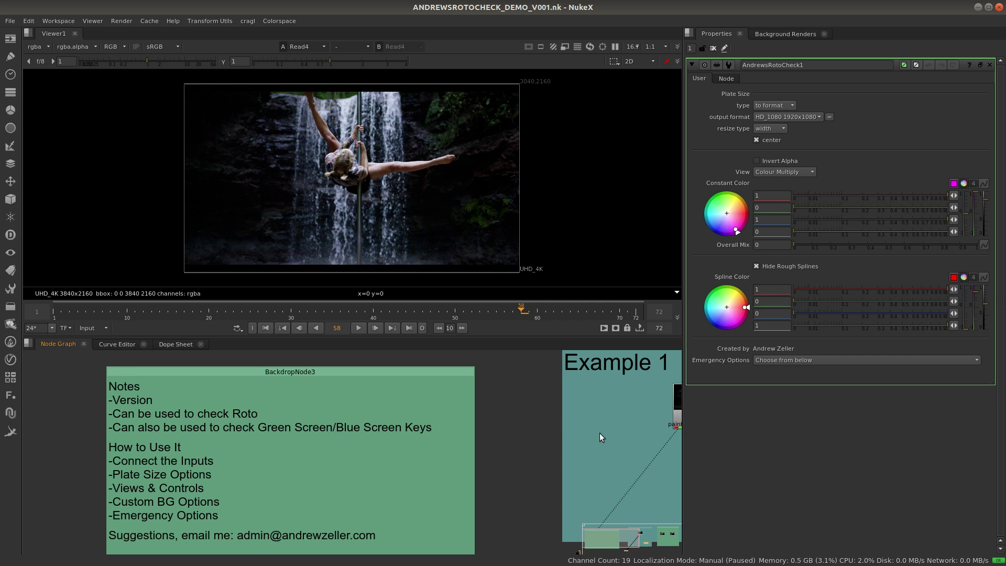
middle_click_drag(600, 432, 491, 459)
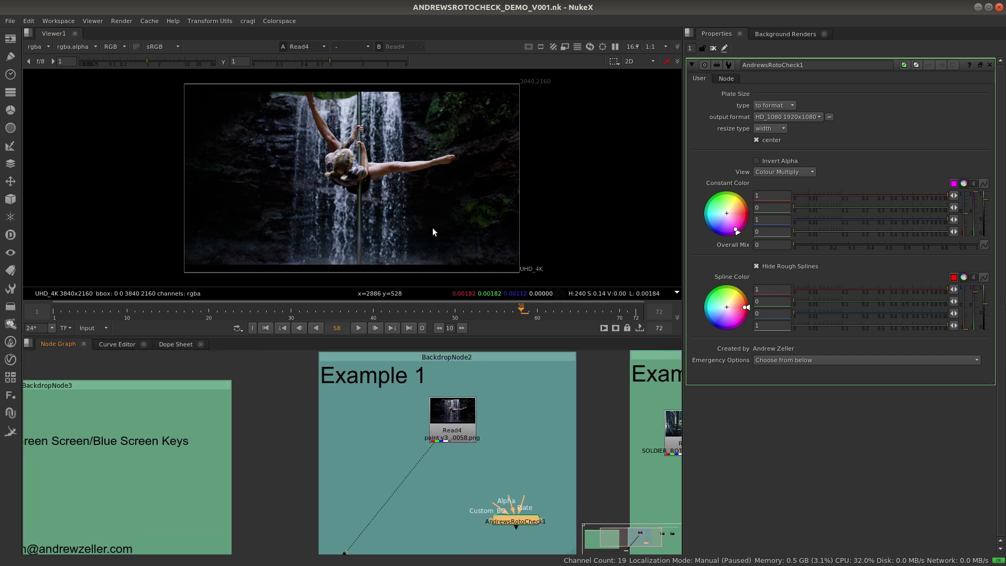
key("m")
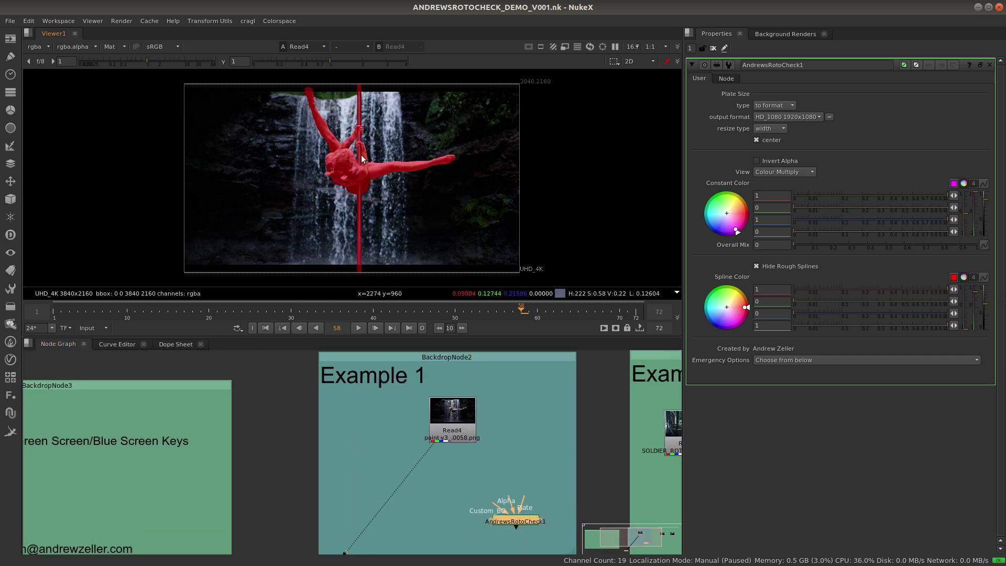
scroll(393, 183, "up", 3)
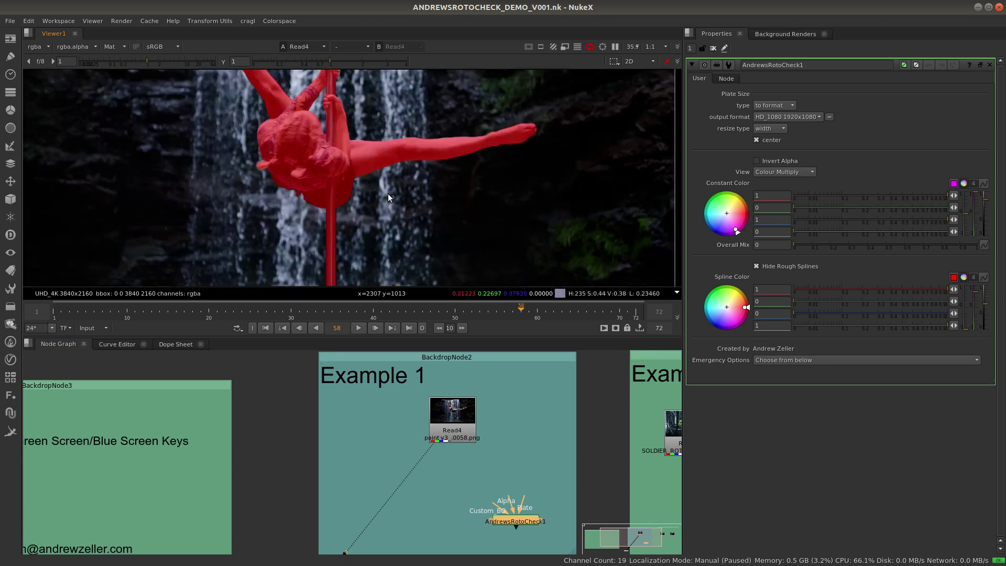
scroll(407, 204, "down", 4)
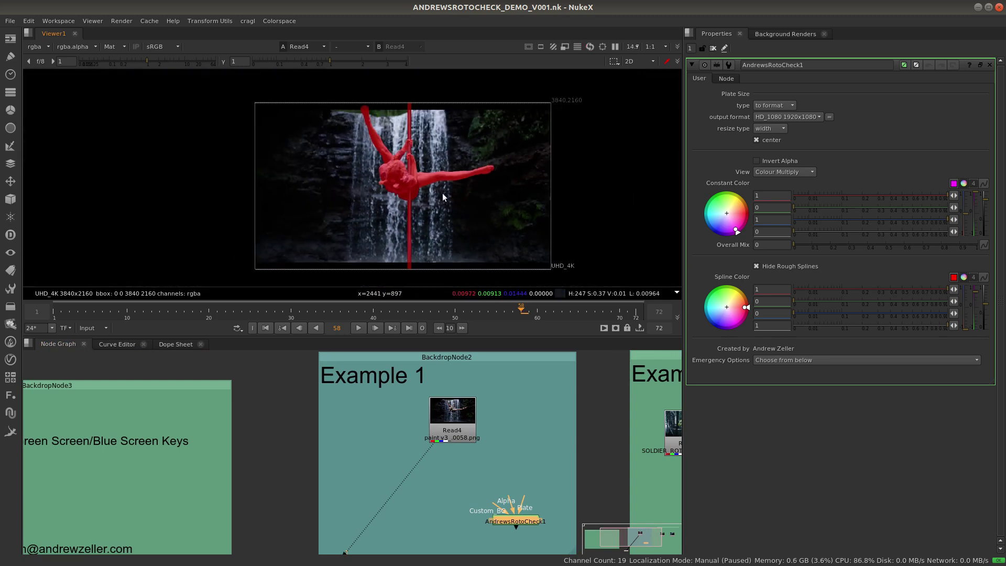
key("a")
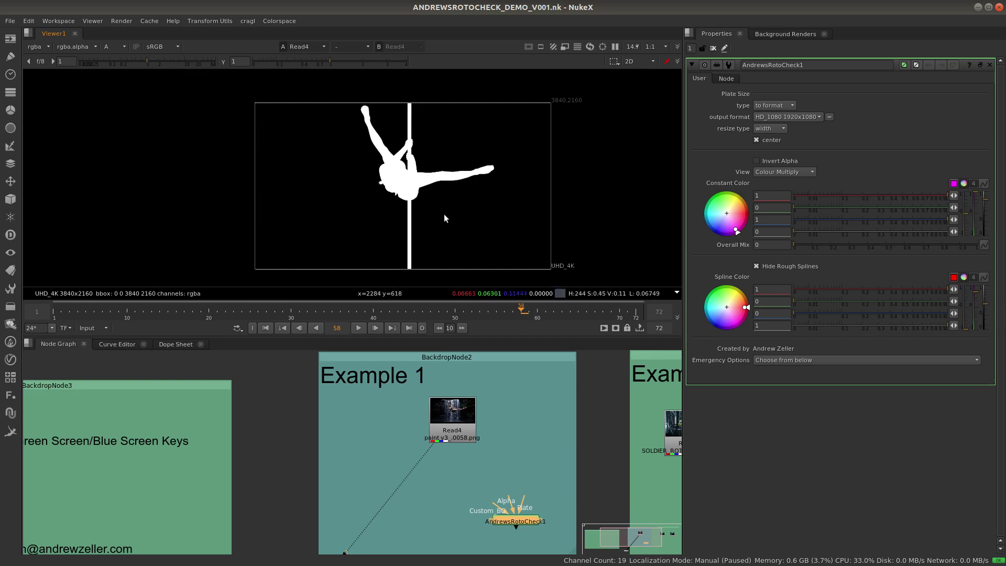
scroll(401, 189, "up", 2)
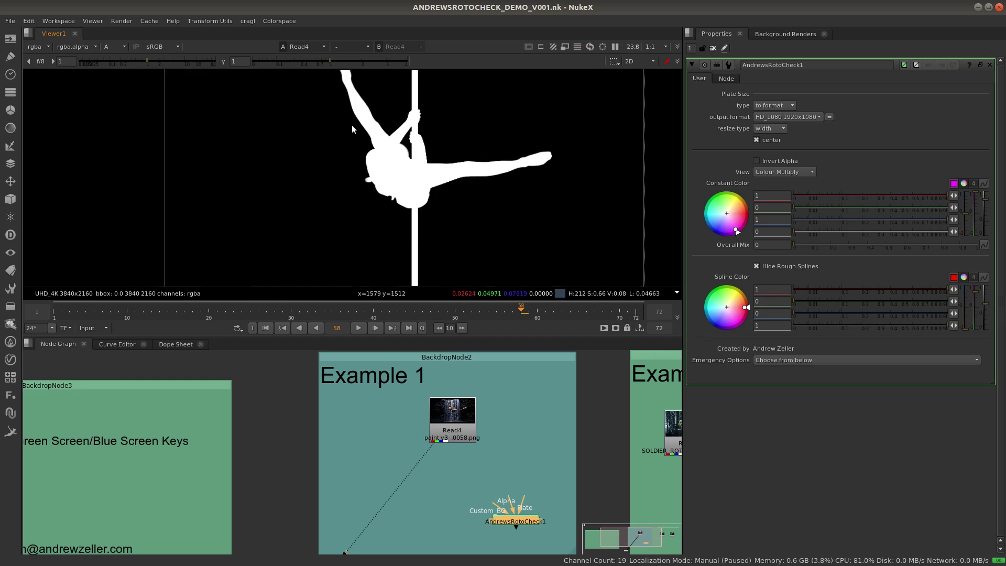
scroll(471, 209, "down", 2)
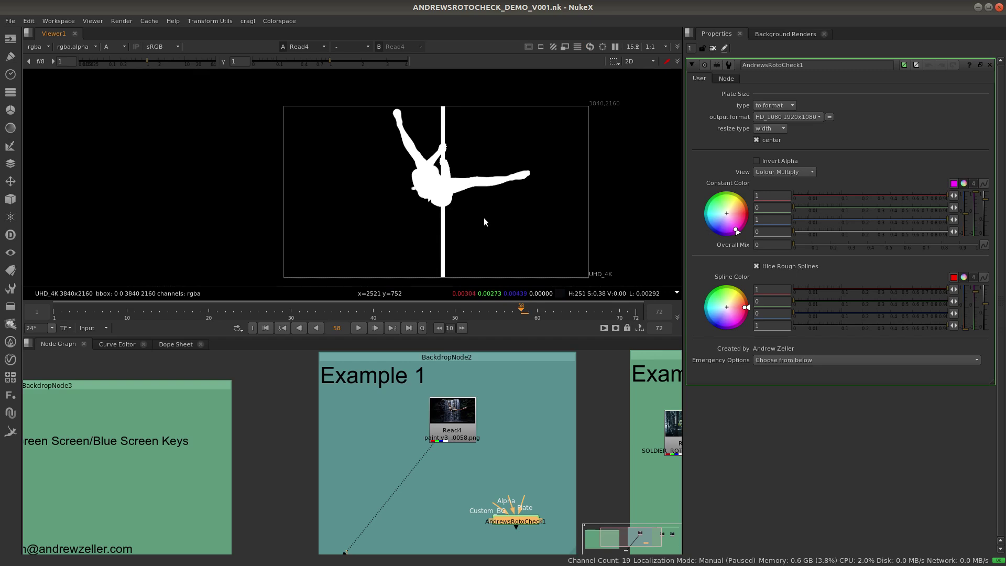
middle_click_drag(532, 529, 504, 511)
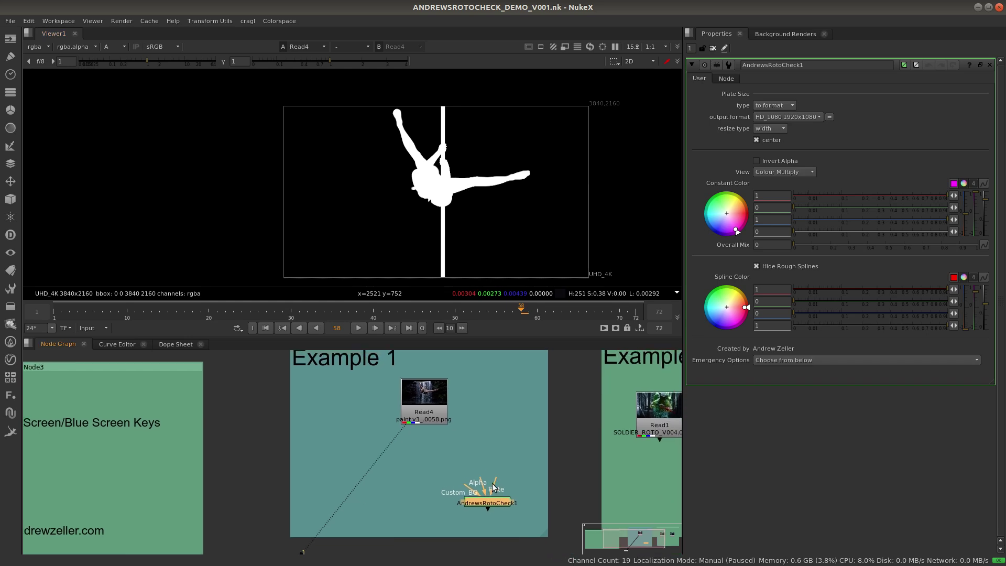
left_click(499, 516)
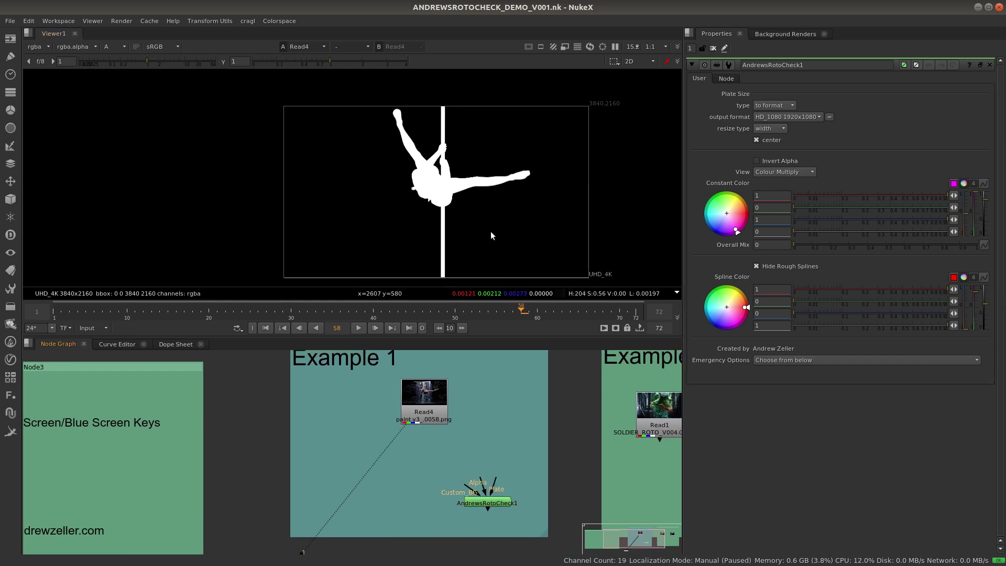
key("a")
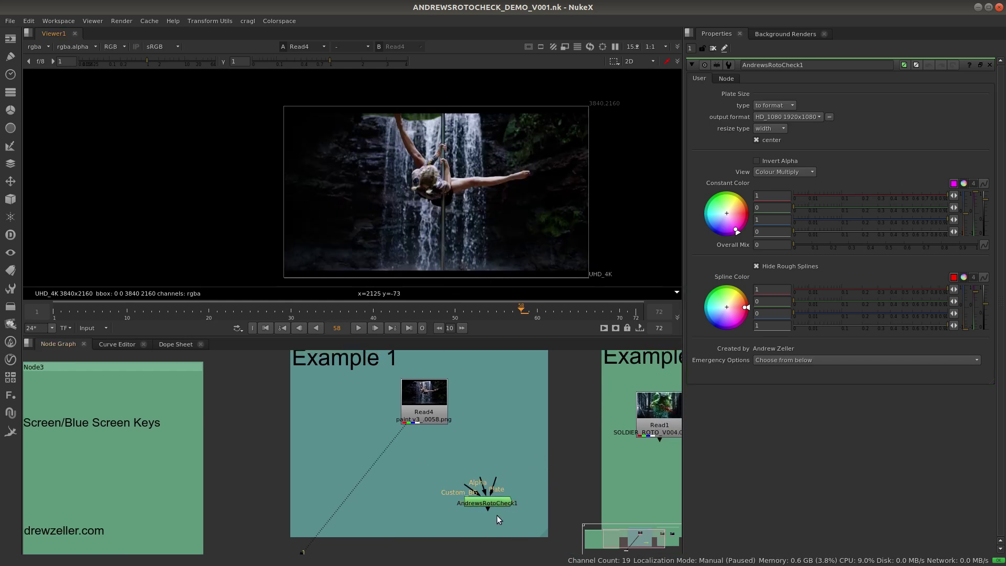
Move AndrewsRotoCheck1 into the Example 2 backdrop below Read1 and Read3.
left_click(498, 503)
scroll(465, 489, "up", 1)
scroll(464, 483, "up", 2)
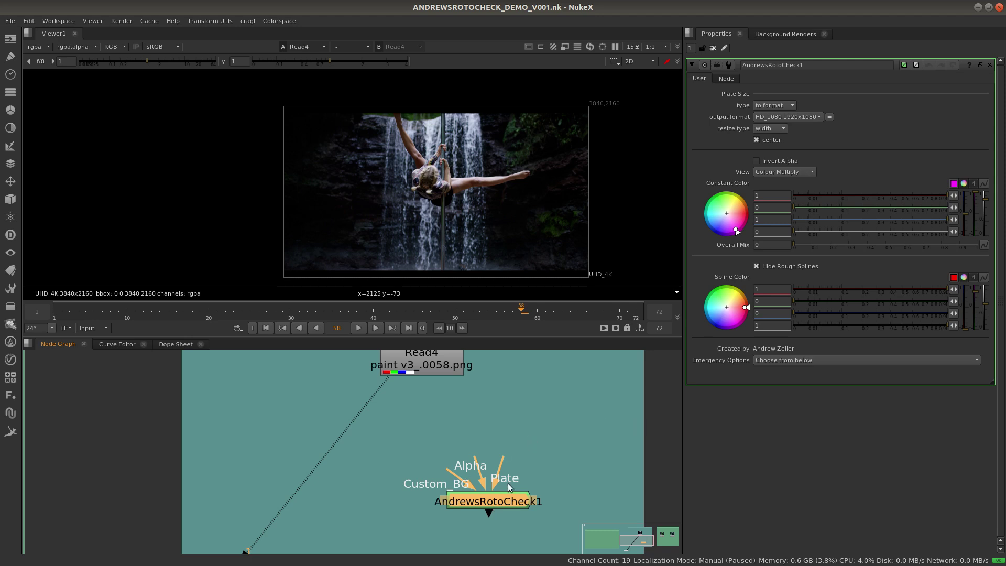
scroll(471, 446, "down", 4)
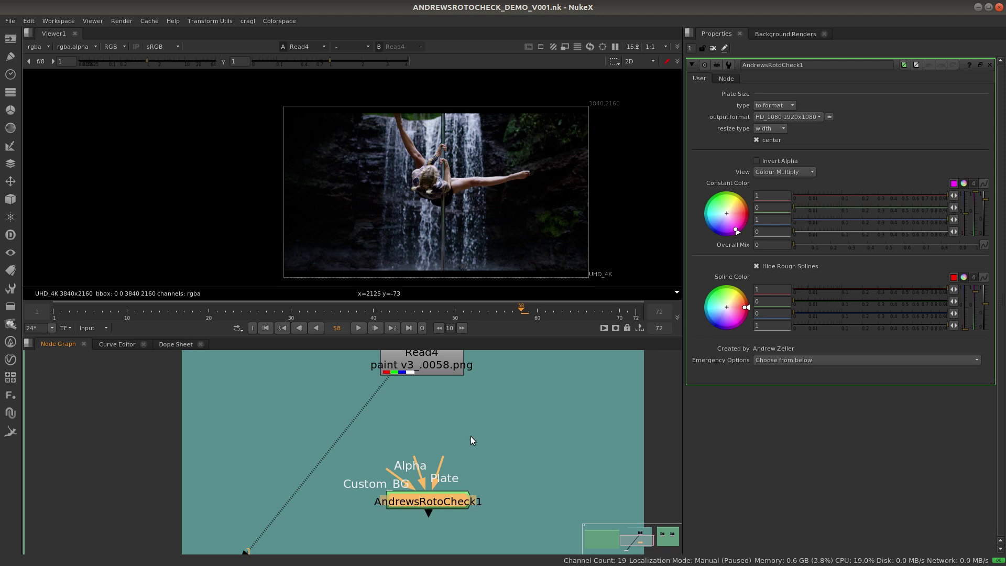
middle_click_drag(490, 441, 432, 448)
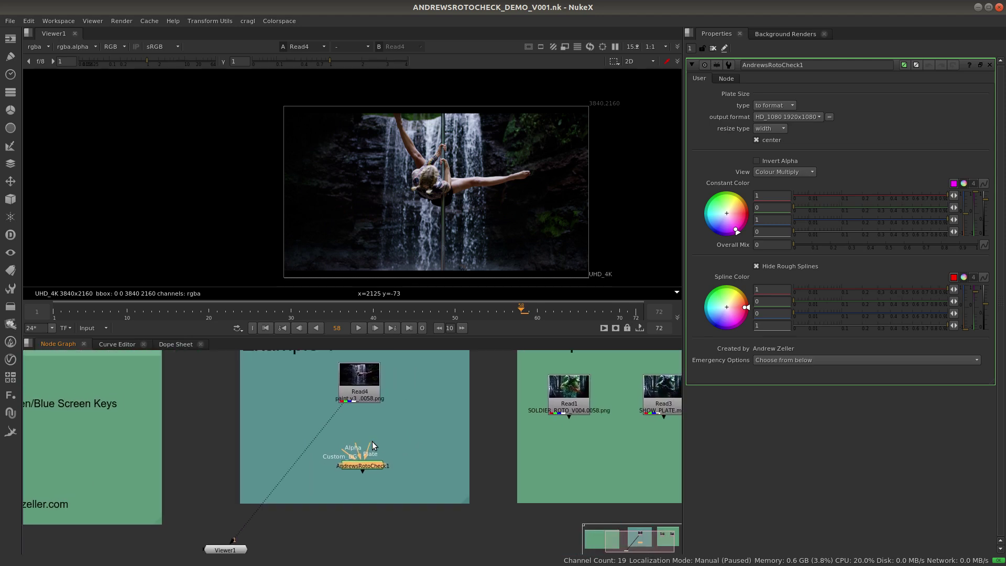
left_click_drag(369, 467, 619, 455)
middle_click_drag(636, 431, 488, 450)
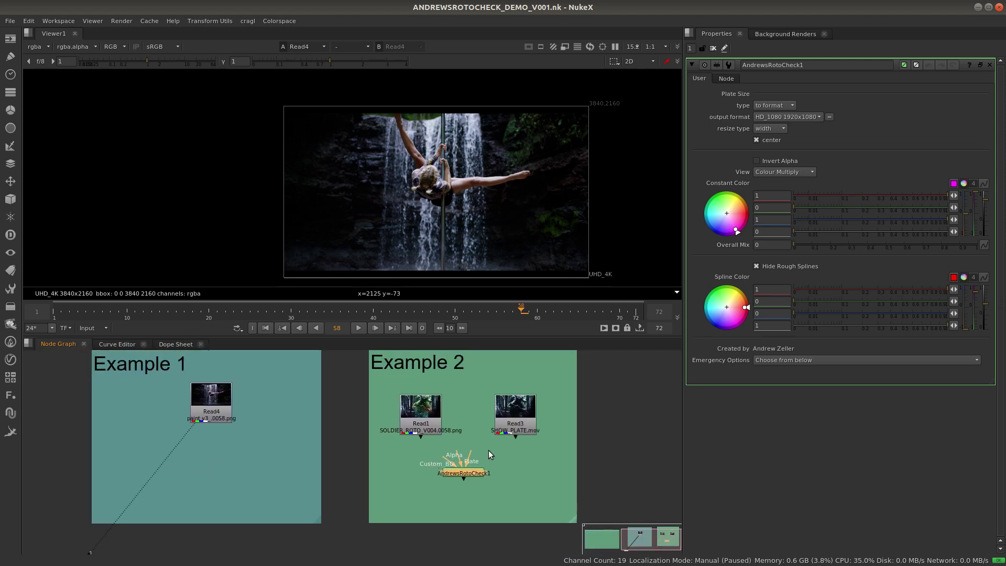
Connect Plate to Read3 and Alpha to Read1, removing a trial Roto1 node.
left_click_drag(538, 416, 526, 415)
left_click_drag(471, 472, 422, 420)
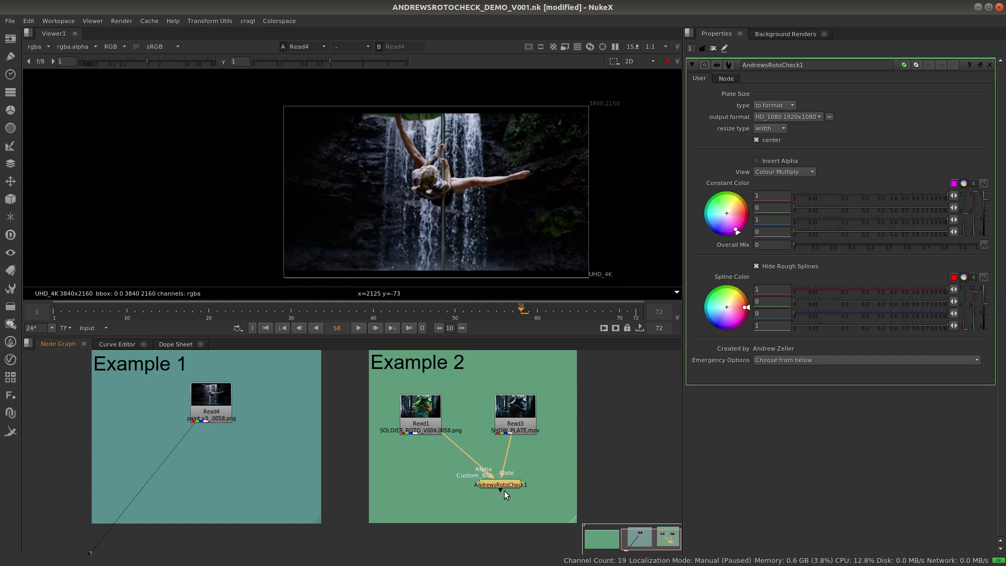
left_click_drag(503, 487, 478, 503)
left_click(410, 467)
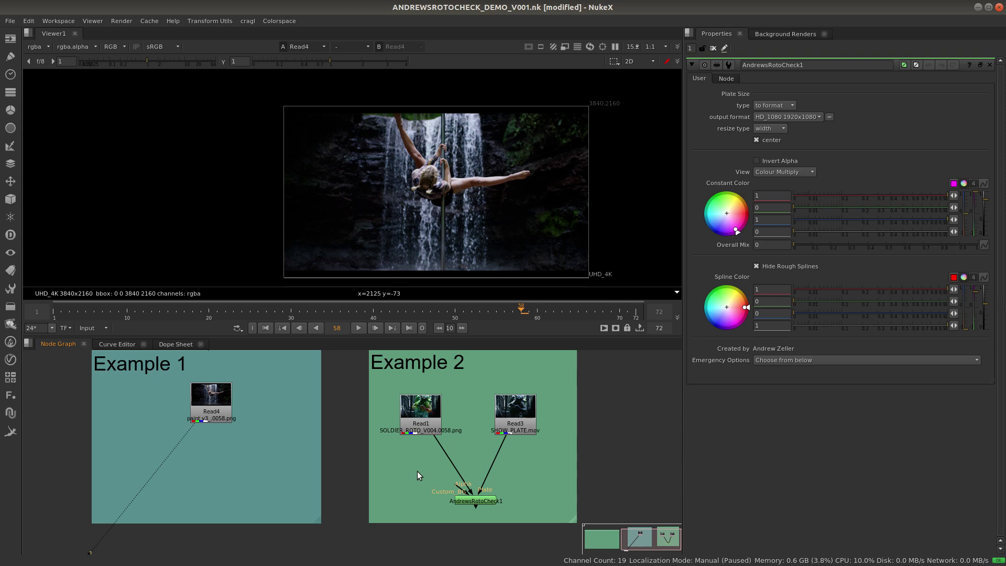
key("o")
left_click_drag(439, 448, 442, 390)
scroll(427, 487, "up", 3)
key("Delete")
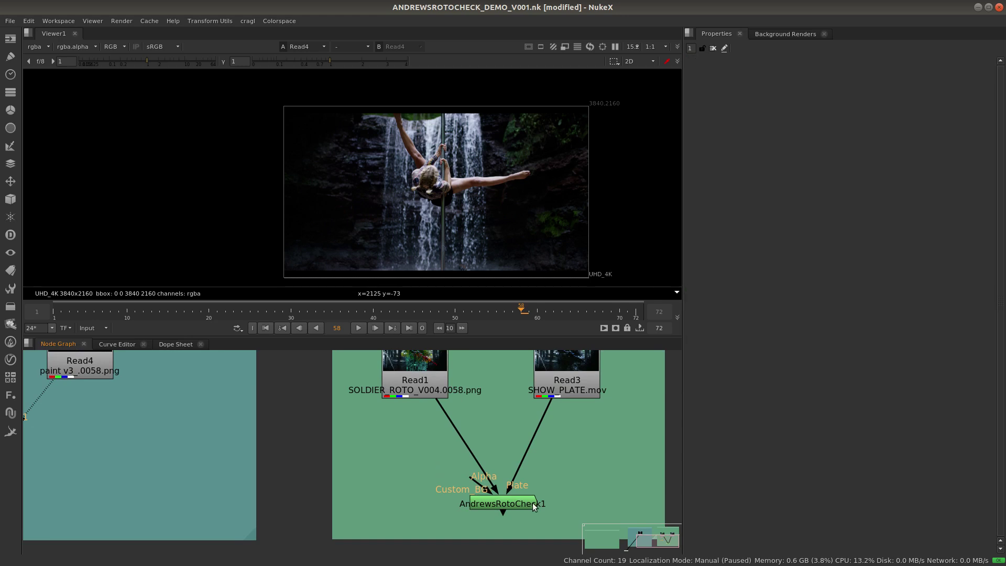
View AndrewsRotoCheck1's output and open its properties.
left_click_drag(510, 506, 518, 504)
key("1")
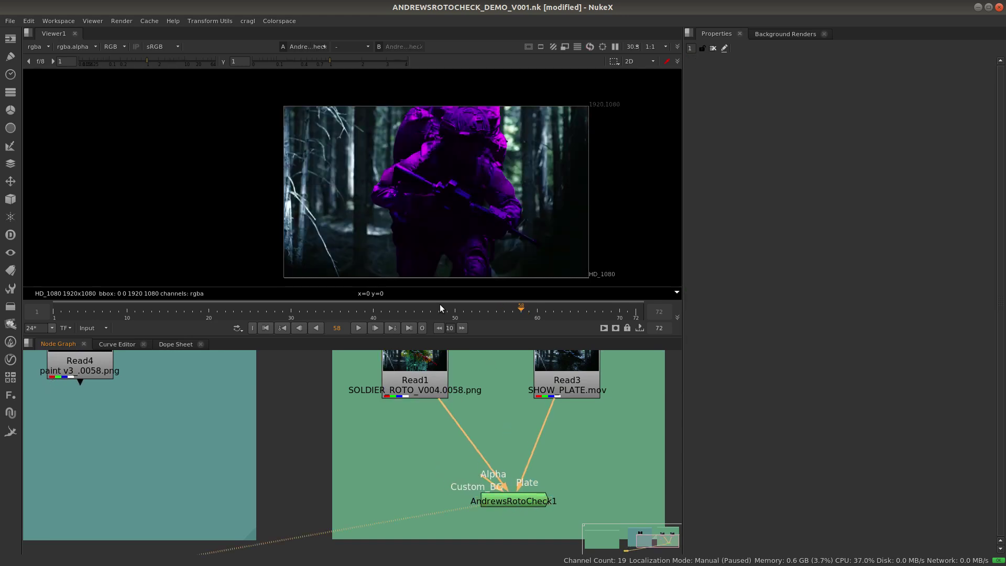
double_click(532, 502)
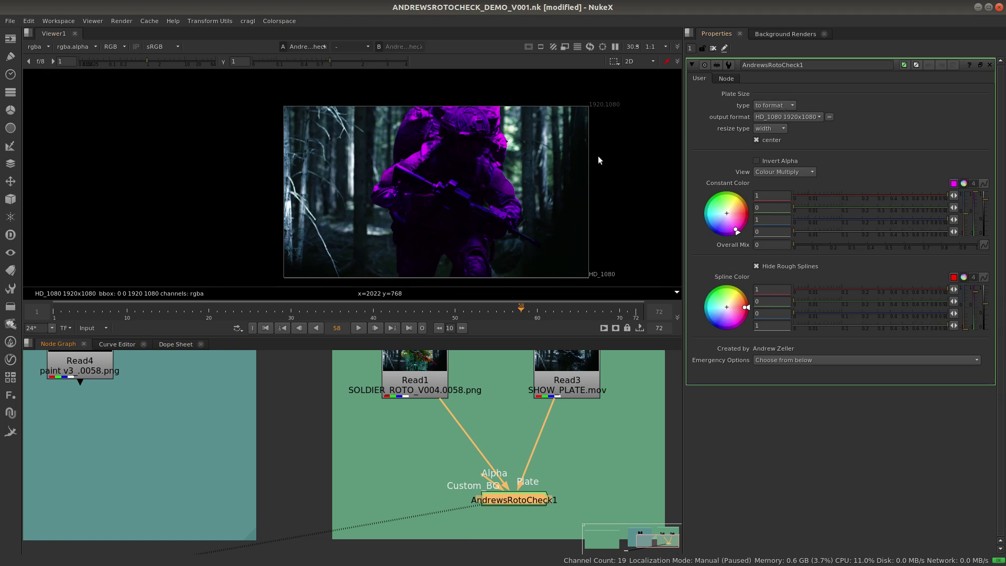
Disconnect AndrewsRotoCheck1, move it back under Read4, and feed Read4 into Plate.
left_click_drag(546, 419, 516, 426)
left_click_drag(451, 410, 474, 441)
left_click_drag(526, 497, 126, 480)
middle_click_drag(224, 447, 377, 459)
left_click_drag(279, 454, 250, 385)
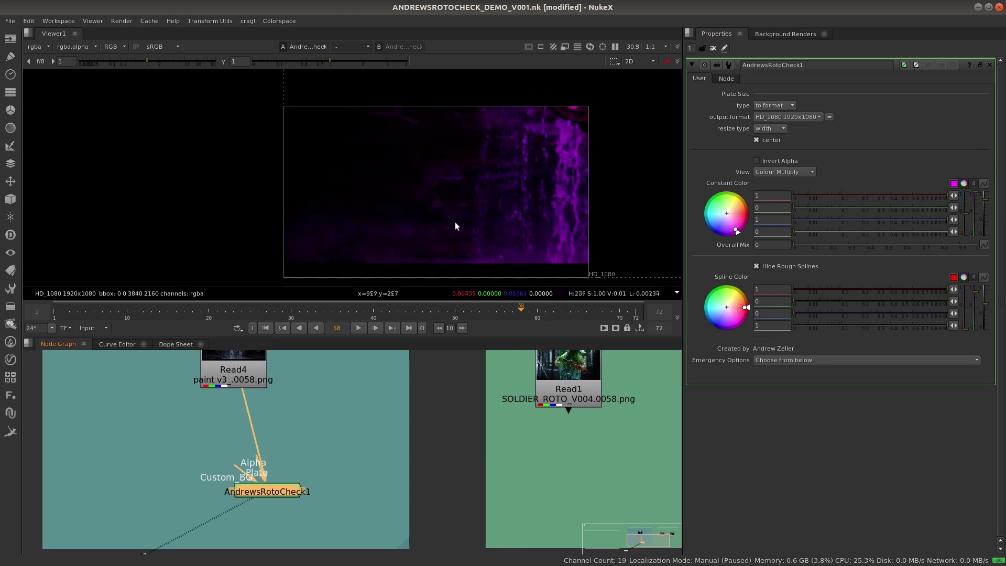
scroll(495, 214, "down", 5)
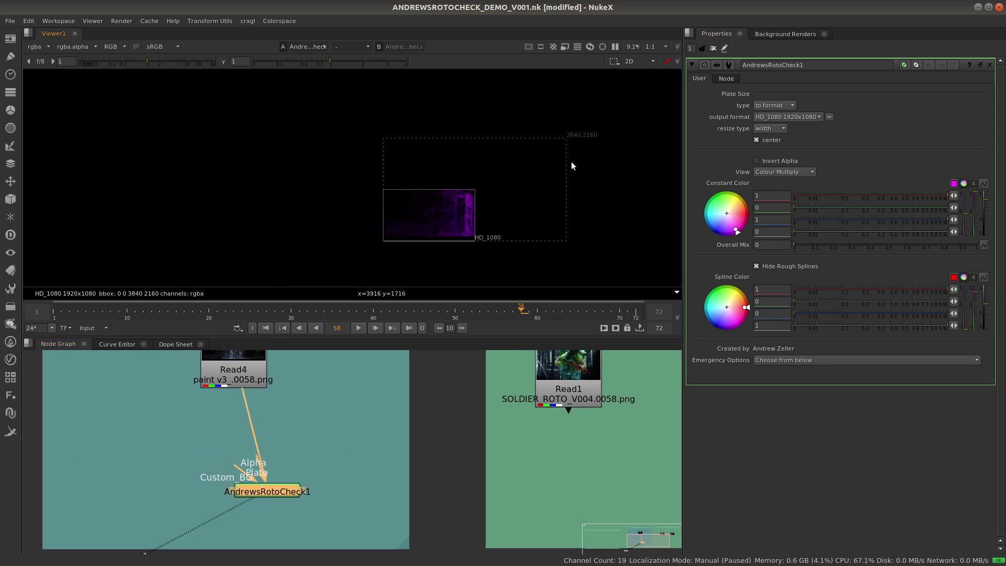
left_click_drag(276, 492, 253, 491)
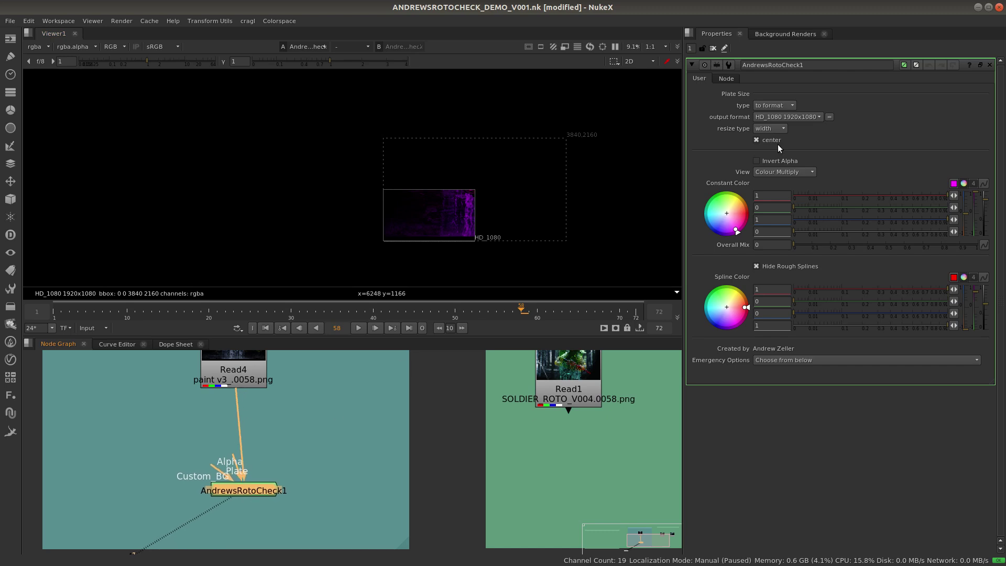
Set the plate output format to UHD_4K and reframe the node graph.
left_click(815, 117)
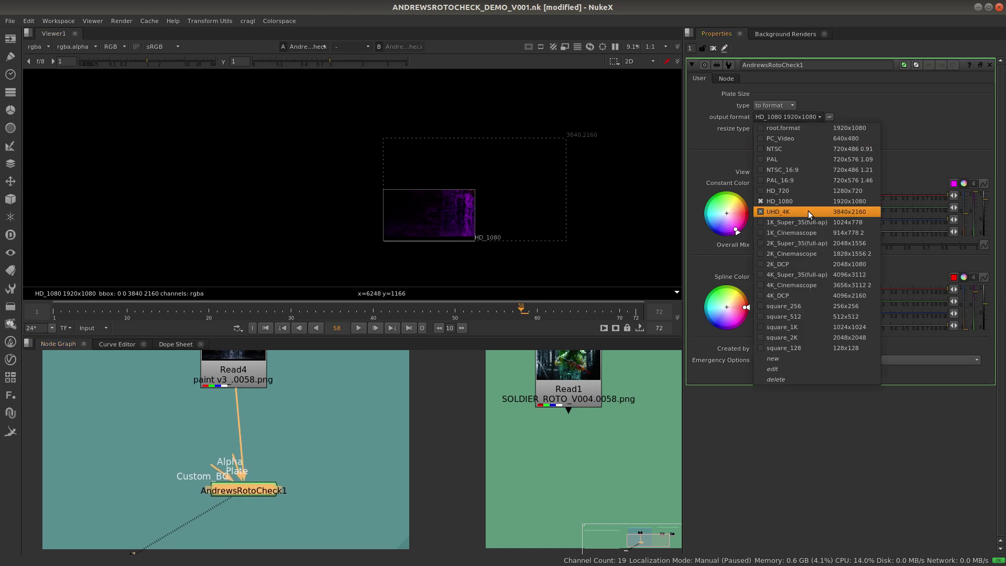
left_click(794, 210)
scroll(527, 221, "up", 3)
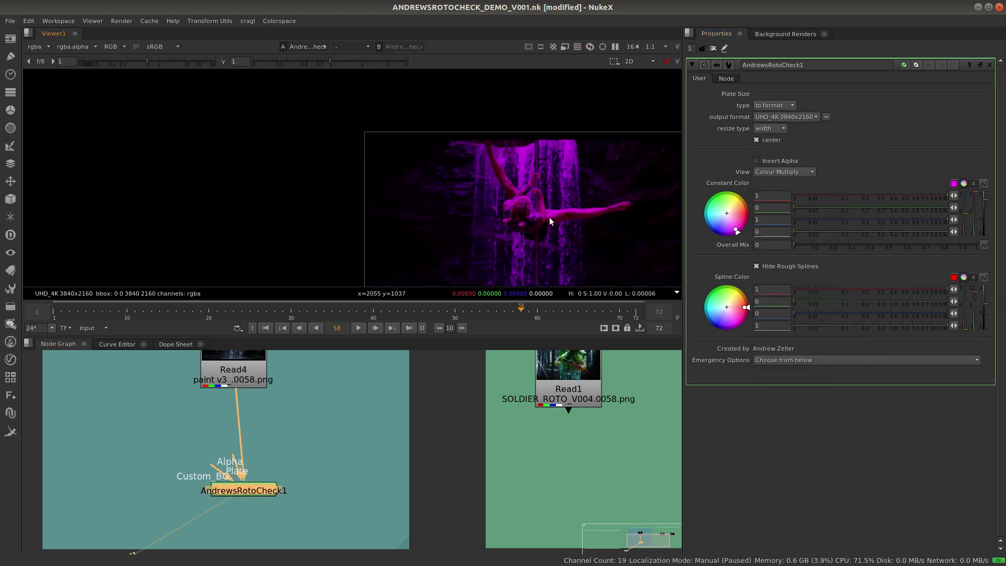
middle_click_drag(238, 421, 269, 444)
left_click_drag(295, 493, 254, 495)
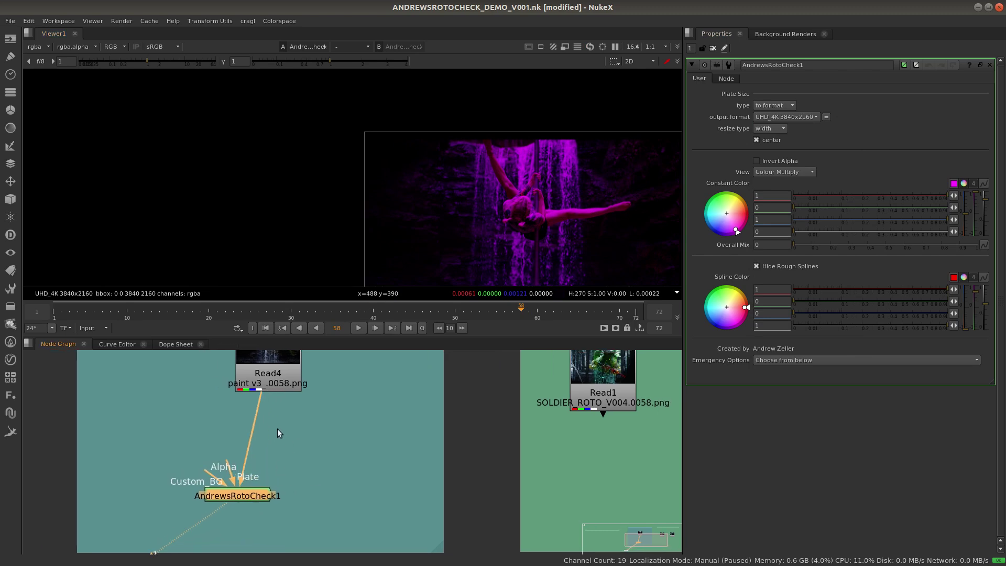
middle_click_drag(503, 443, 406, 452)
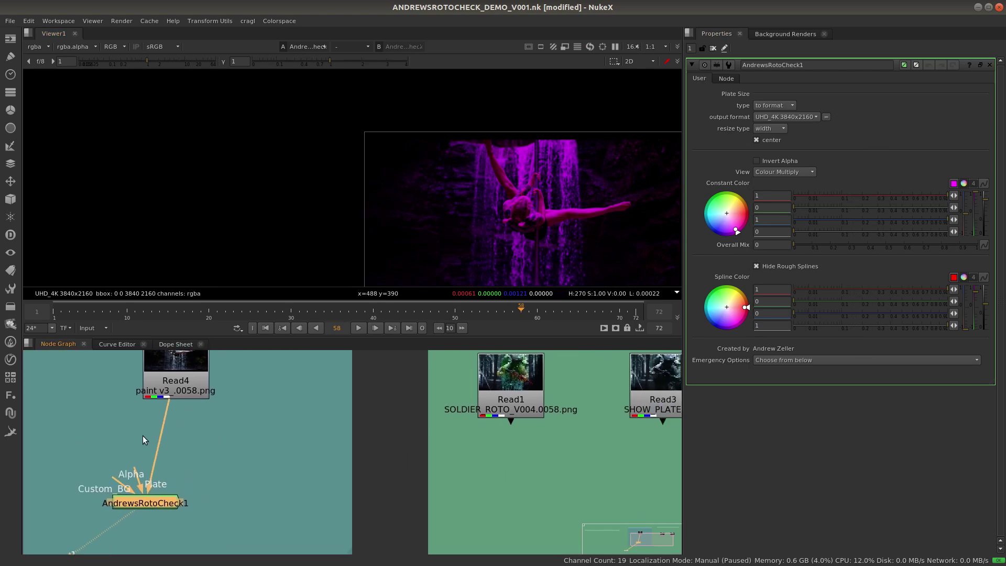
middle_click_drag(57, 448, 218, 441)
Check Read4's alpha, then view AndrewsRotoCheck1's magenta-tinted 4K result.
left_click_drag(347, 376, 351, 372)
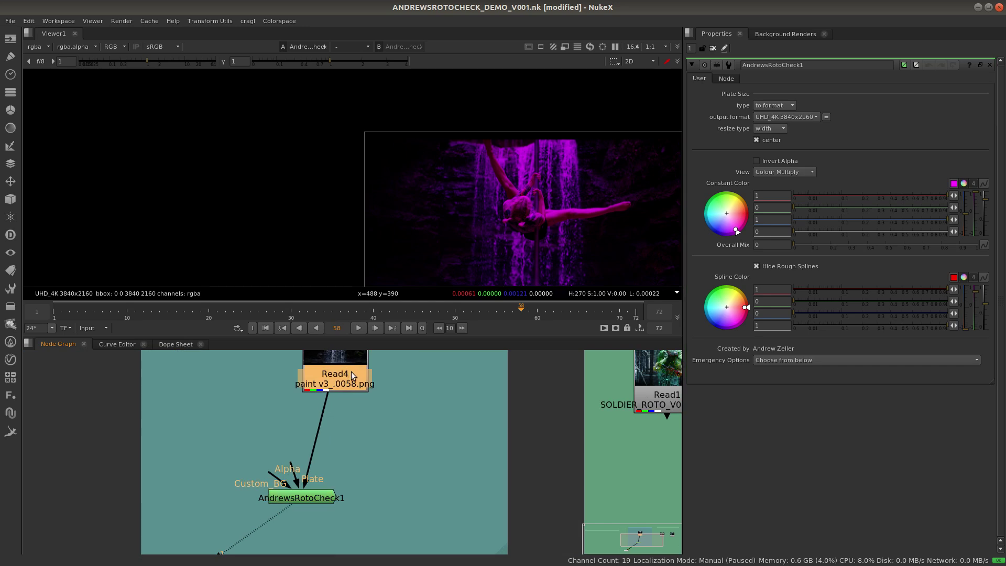
key("1")
key("a")
key("a")
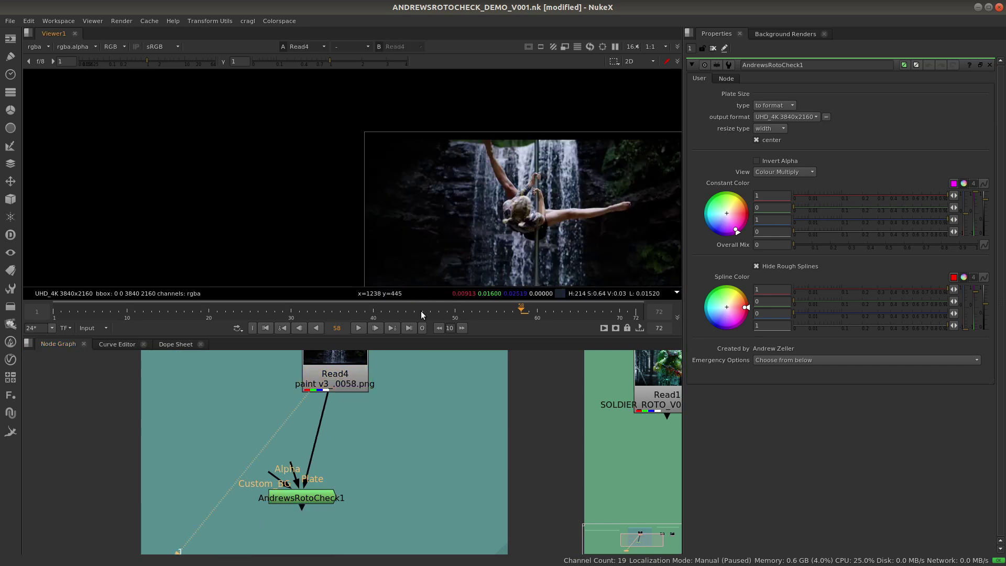
left_click(315, 497)
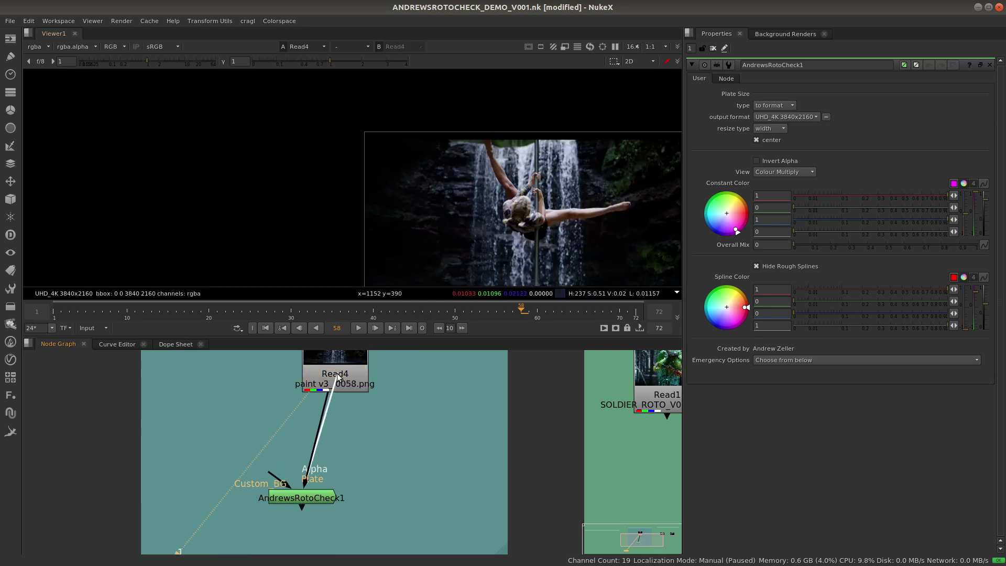
left_click_drag(315, 497, 338, 494)
key("1")
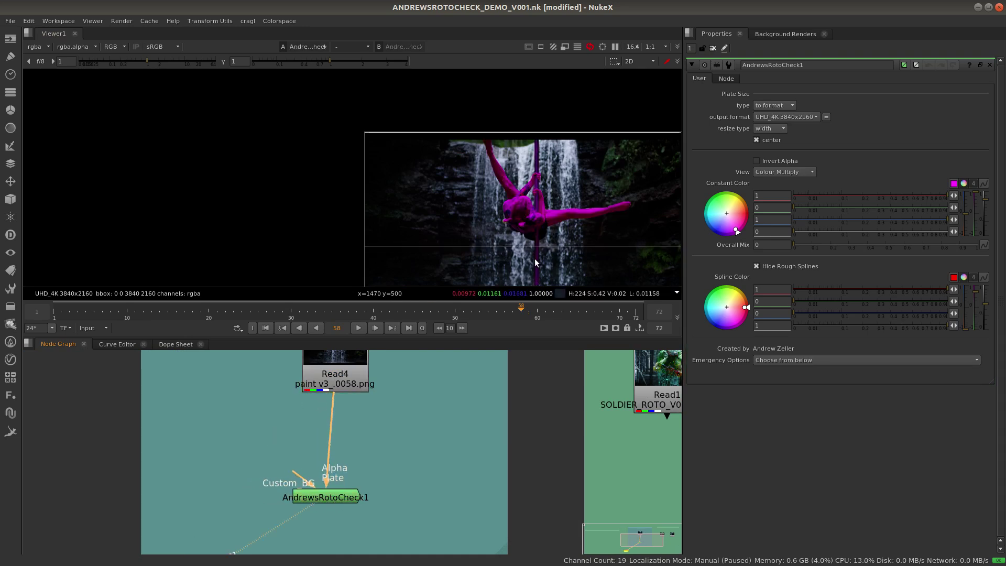
middle_click_drag(529, 247, 419, 221)
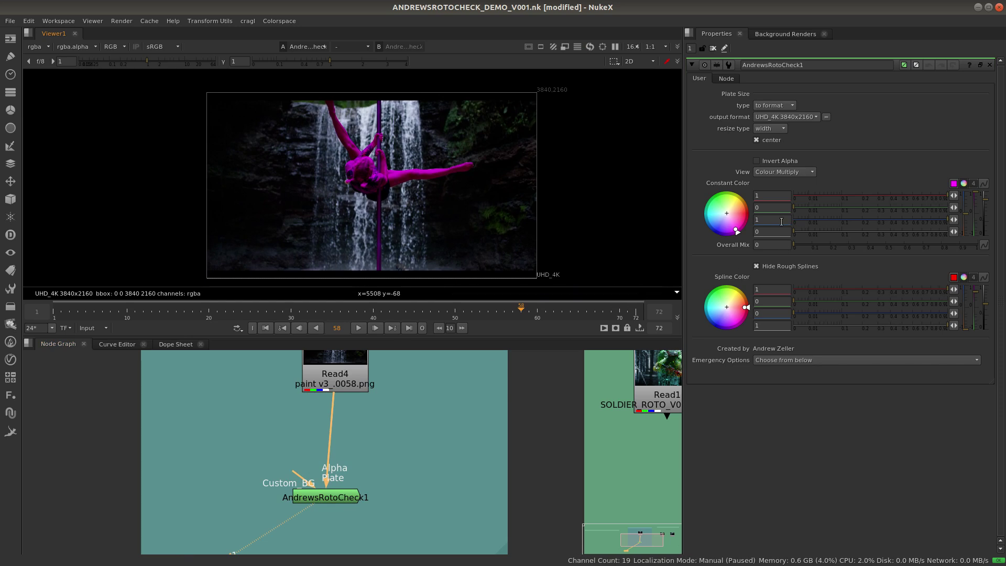
Switch View from Colour Multiply to Checkerboard and enable Invert Alpha.
left_click(809, 171)
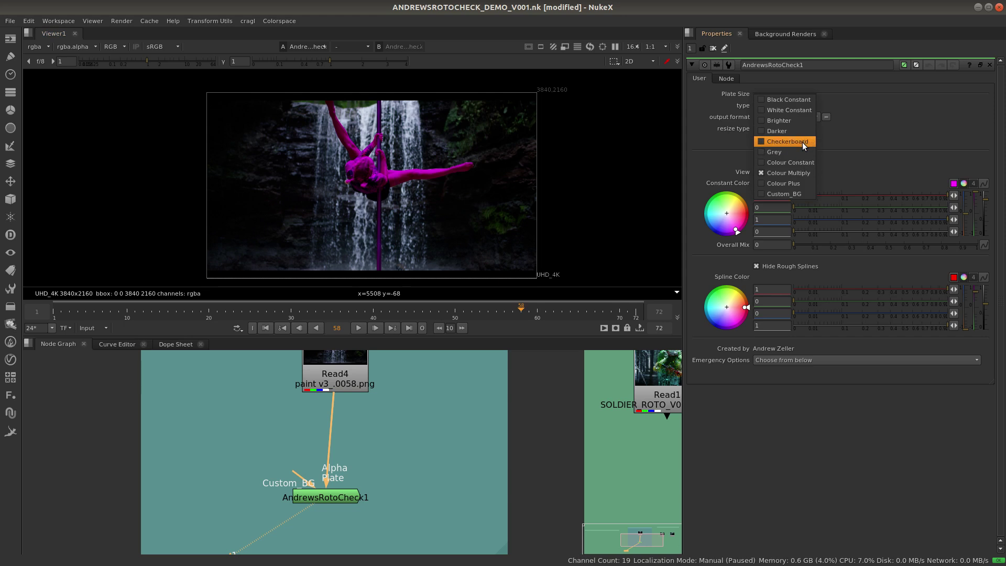
left_click(802, 142)
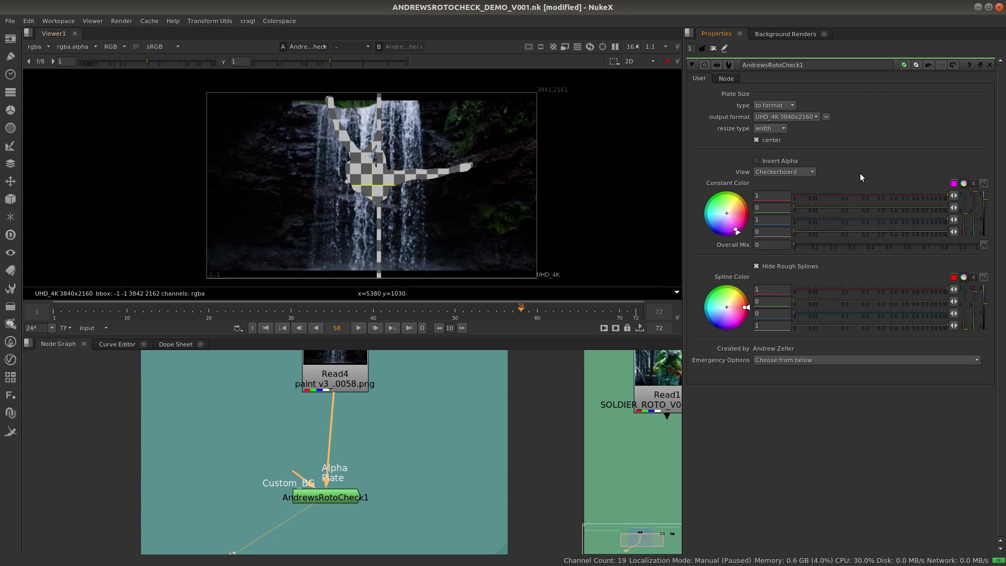
left_click(756, 160)
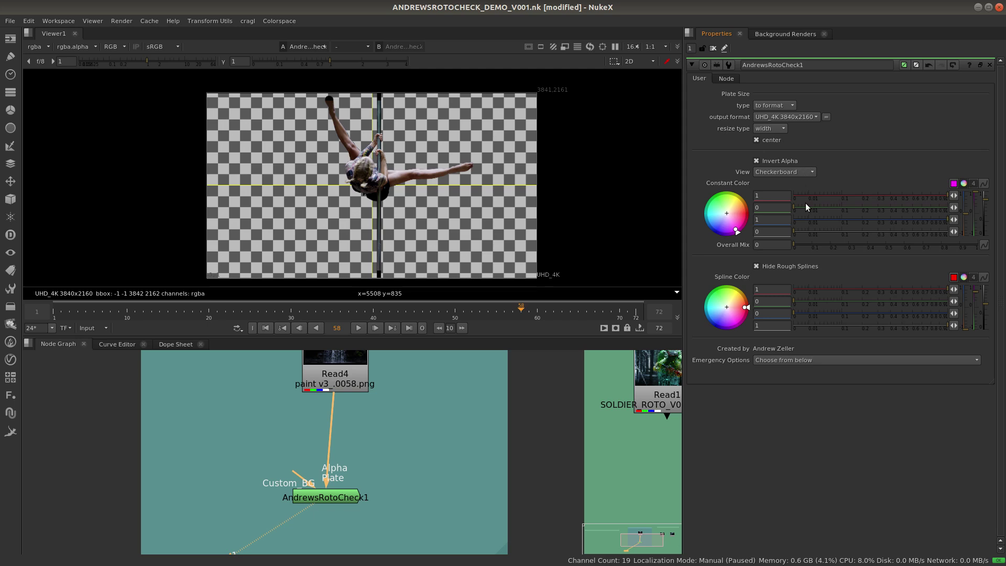
Try the Black Constant and White Constant backgrounds, with the overall mix around 0.42 and Invert Alpha off.
left_click_drag(795, 244, 869, 244)
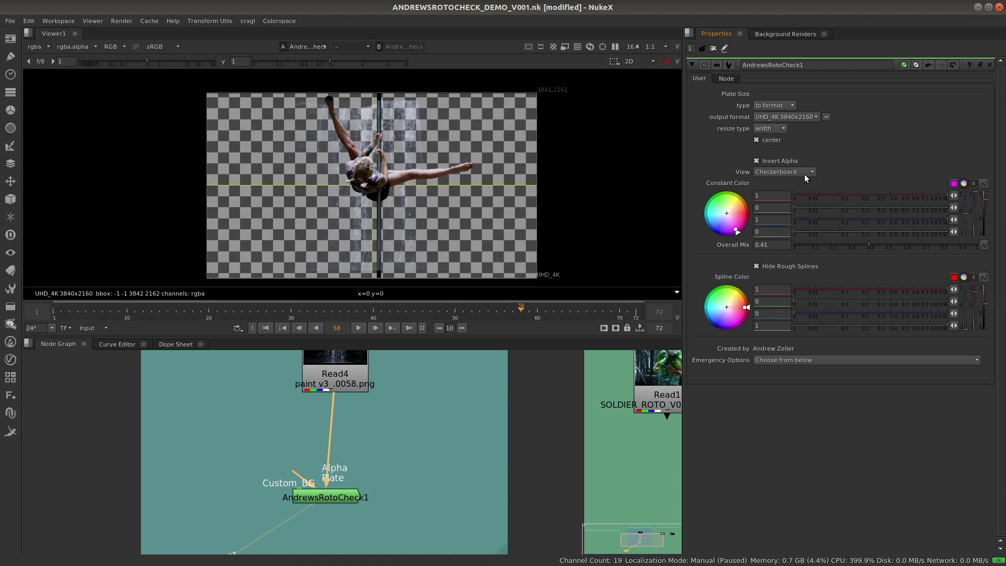
left_click(806, 172)
left_click(806, 131)
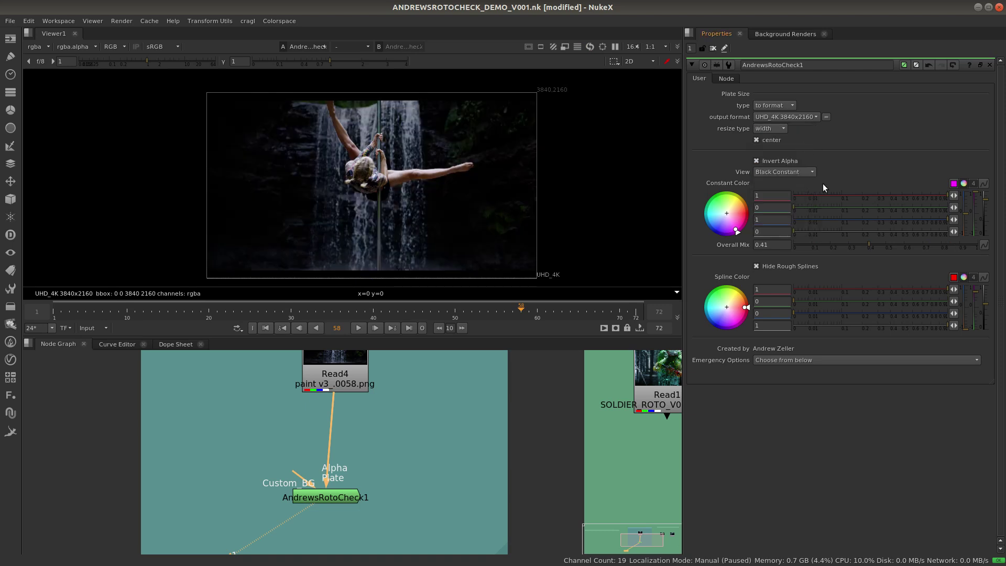
left_click_drag(850, 241, 743, 244)
left_click(807, 173)
left_click(790, 187)
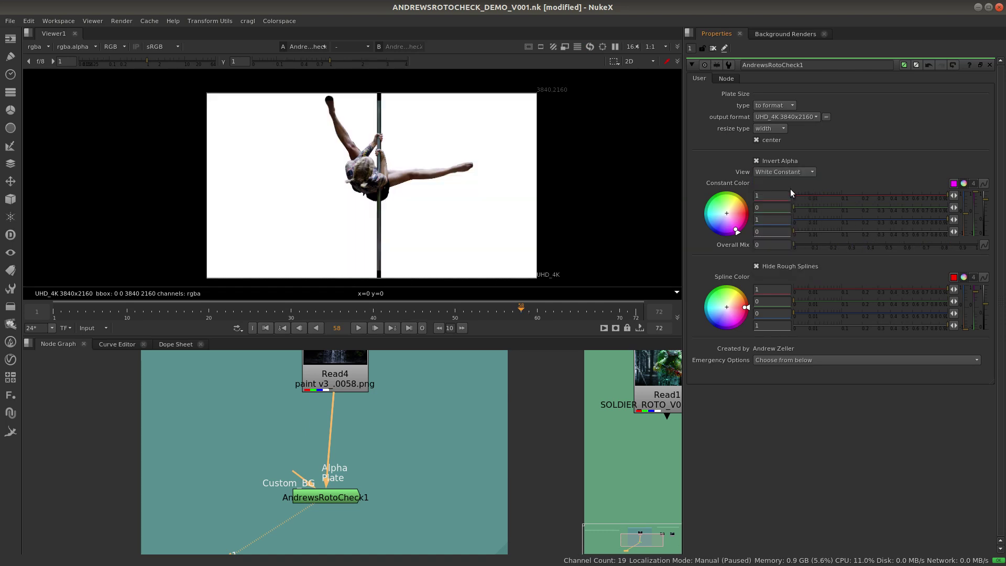
left_click(756, 161)
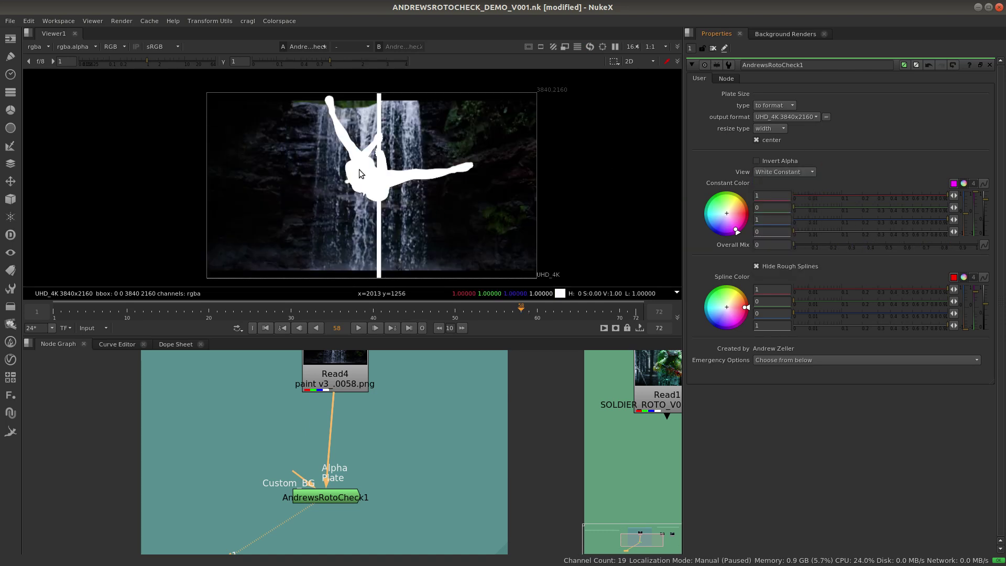
mouse_move(793, 245)
left_mouse_down()
mouse_move(963, 245)
mouse_move(790, 243)
left_mouse_up()
Preview the Brighter and Darker views, toggling Invert Alpha on and off.
left_click(810, 172)
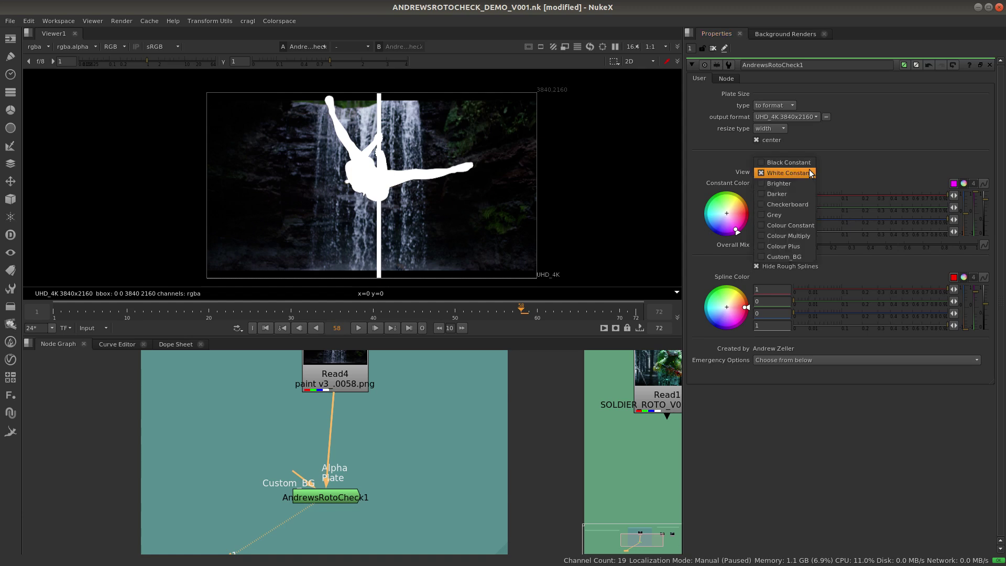
left_click(785, 183)
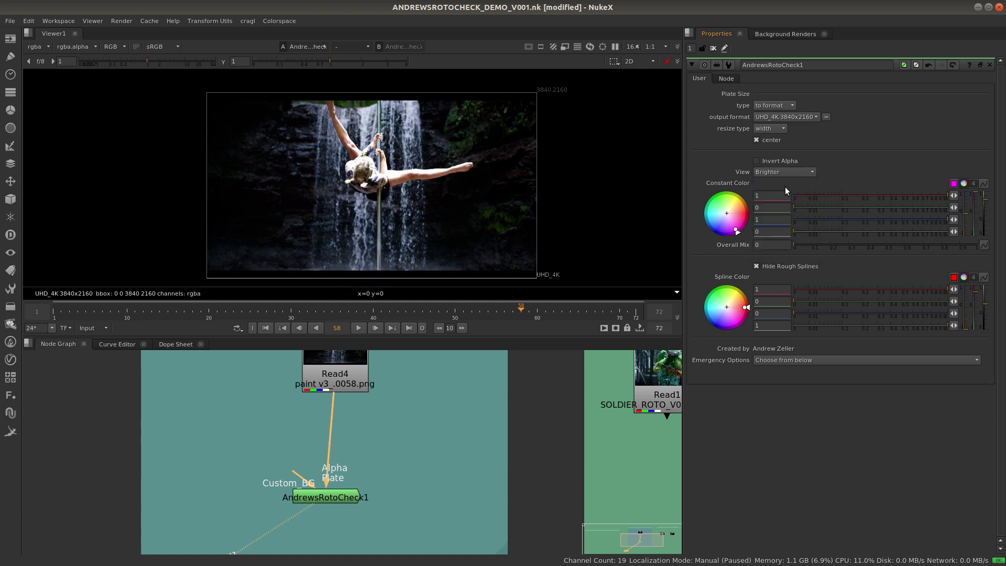
left_click(756, 161)
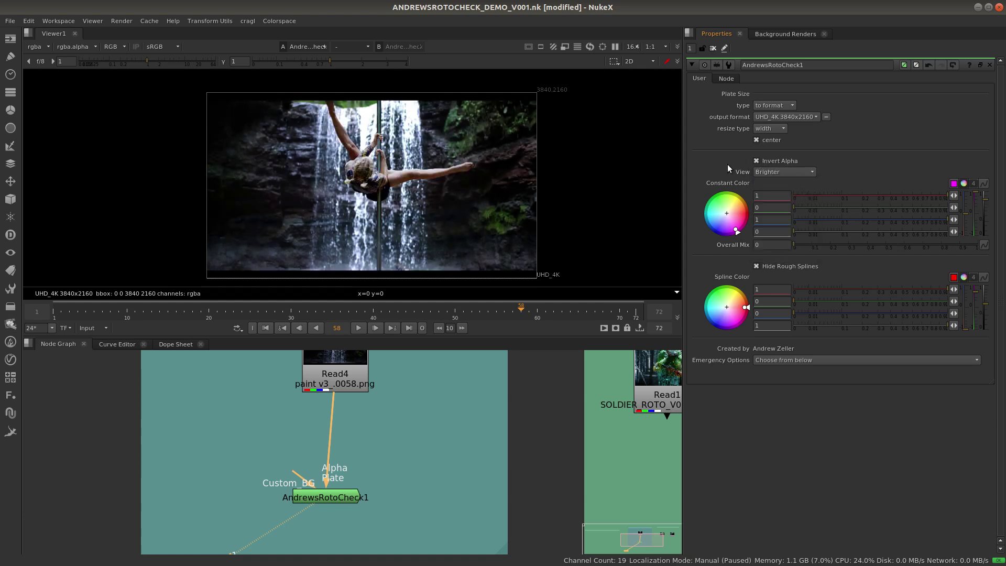
left_click(756, 161)
left_click(784, 172)
left_click(784, 183)
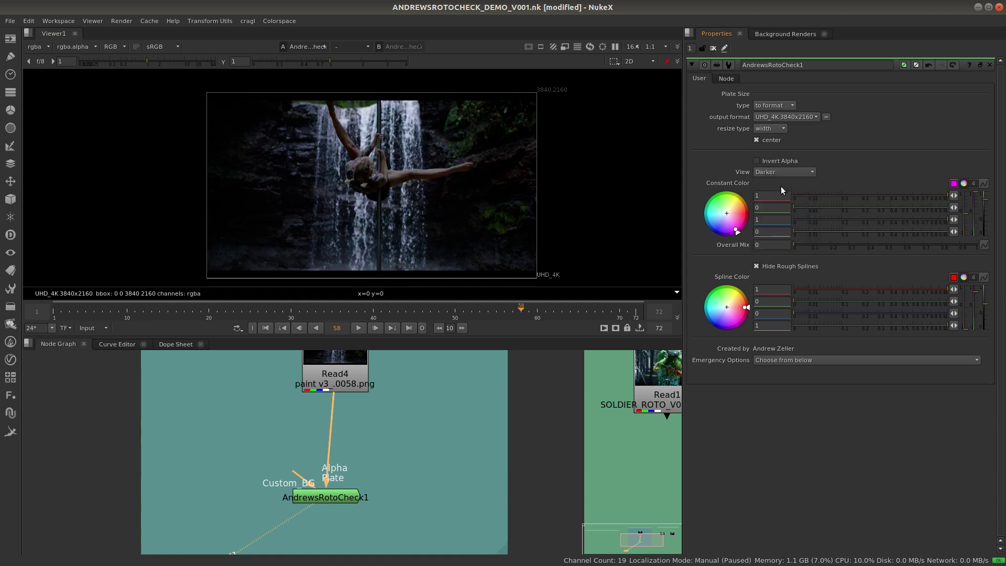
left_click(756, 161)
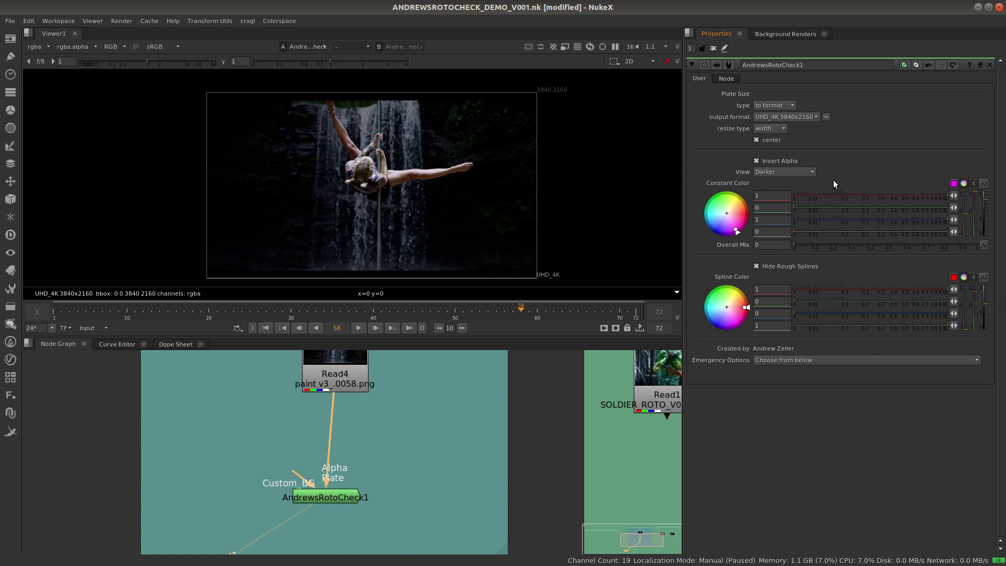
Try Grey, then set a purple Colour Constant background with red at 0.165.
left_click(804, 172)
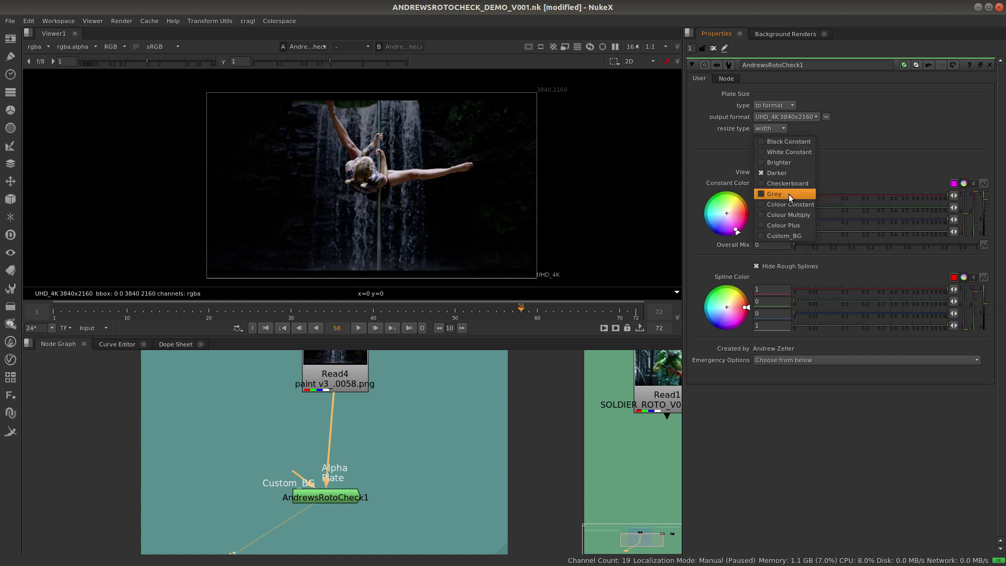
left_click(788, 194)
left_click(810, 175)
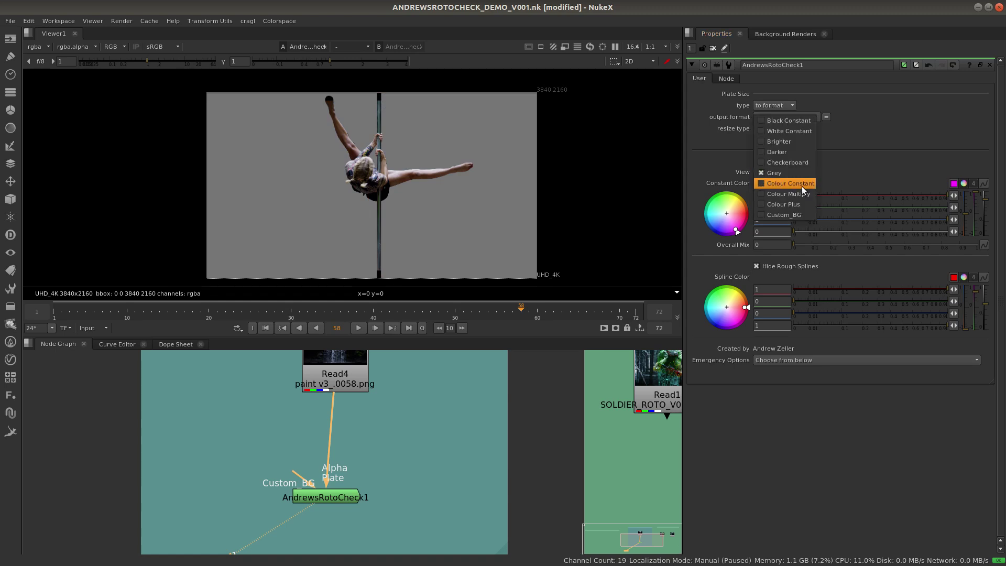
left_click(802, 187)
left_click_drag(808, 196, 855, 197)
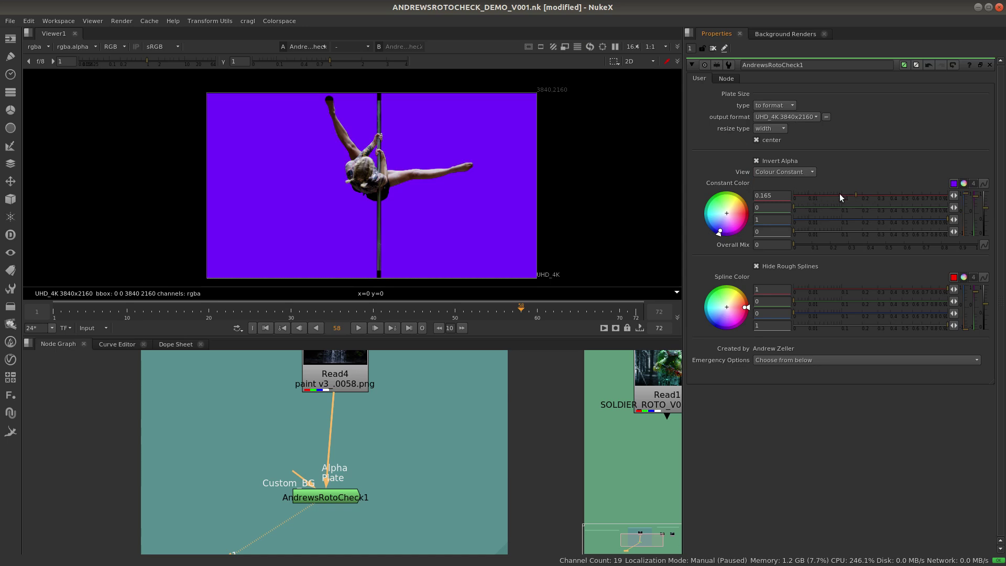
Try Colour Multiply and Colour Plus with Invert Alpha off, ending on Custom_BG.
left_click(803, 172)
left_click(794, 184)
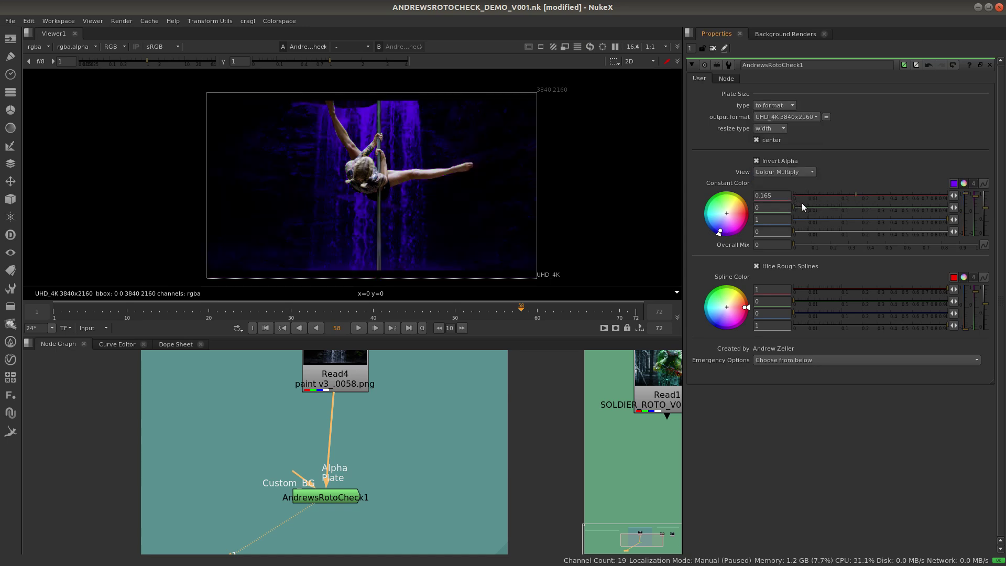
left_click(756, 161)
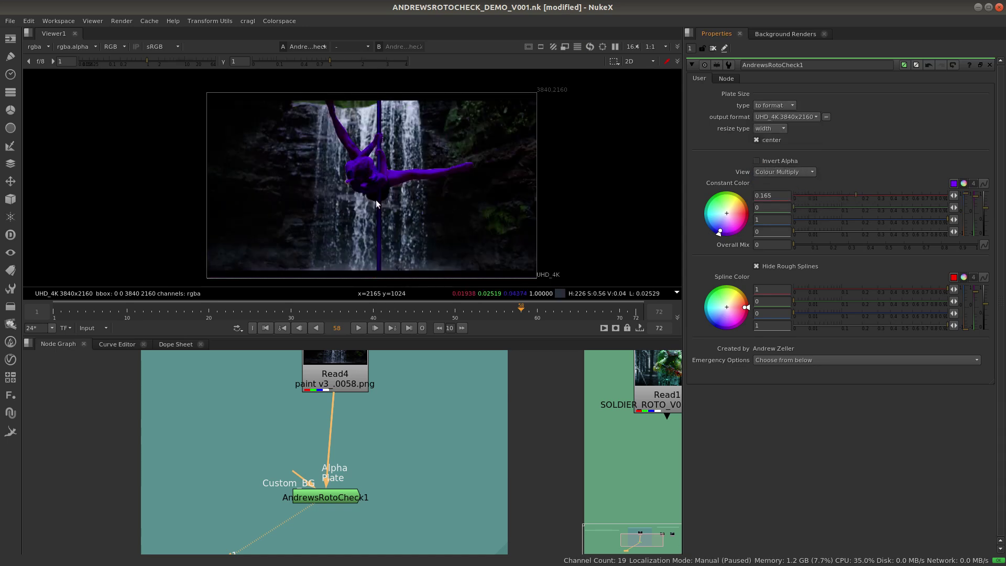
left_click(807, 171)
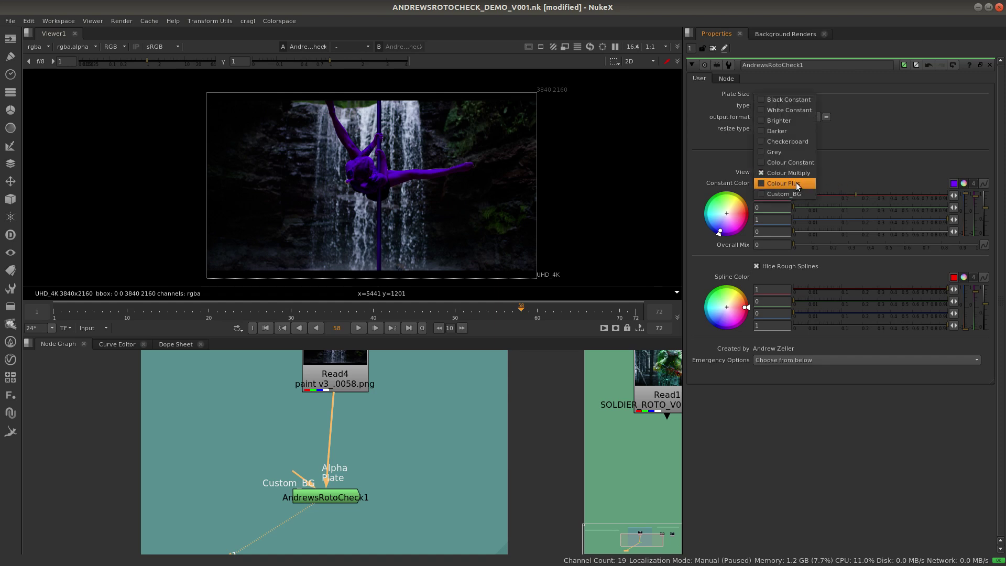
left_click(794, 179)
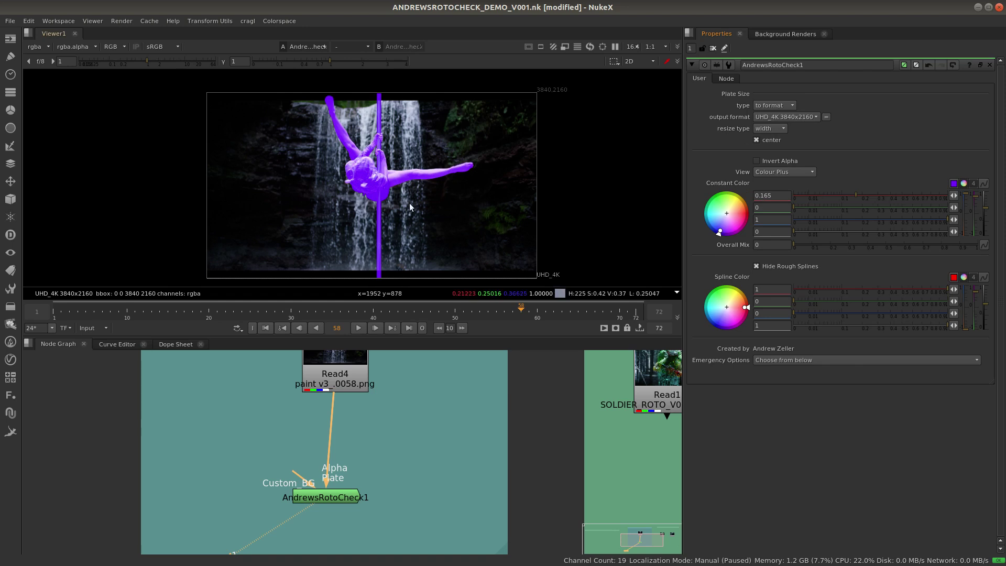
left_click(806, 173)
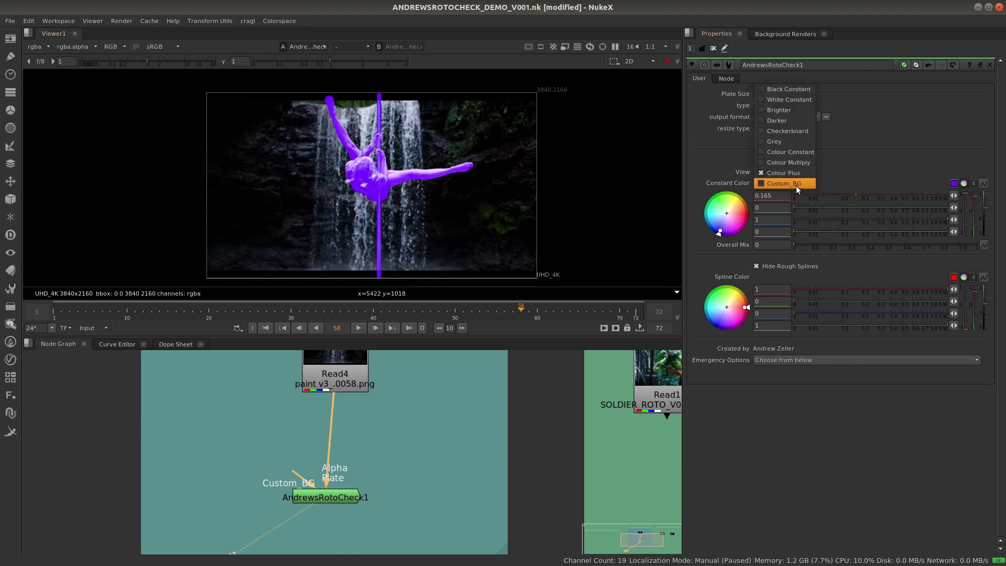
left_click(803, 183)
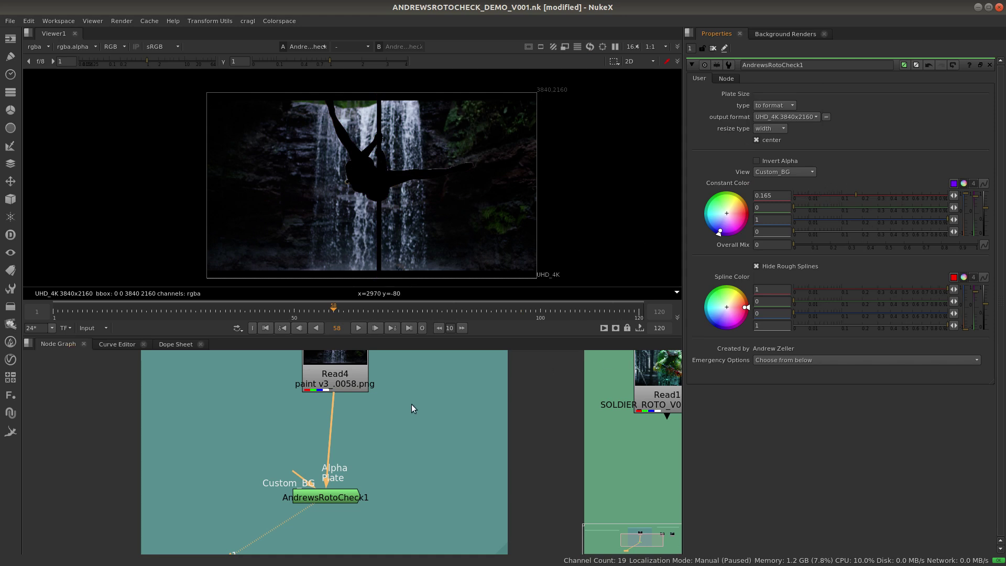
Create a ColorBars node and connect it to AndrewsRotoCheck1's Custom_BG input.
middle_click_drag(360, 485, 422, 463)
middle_click_drag(407, 420, 425, 460)
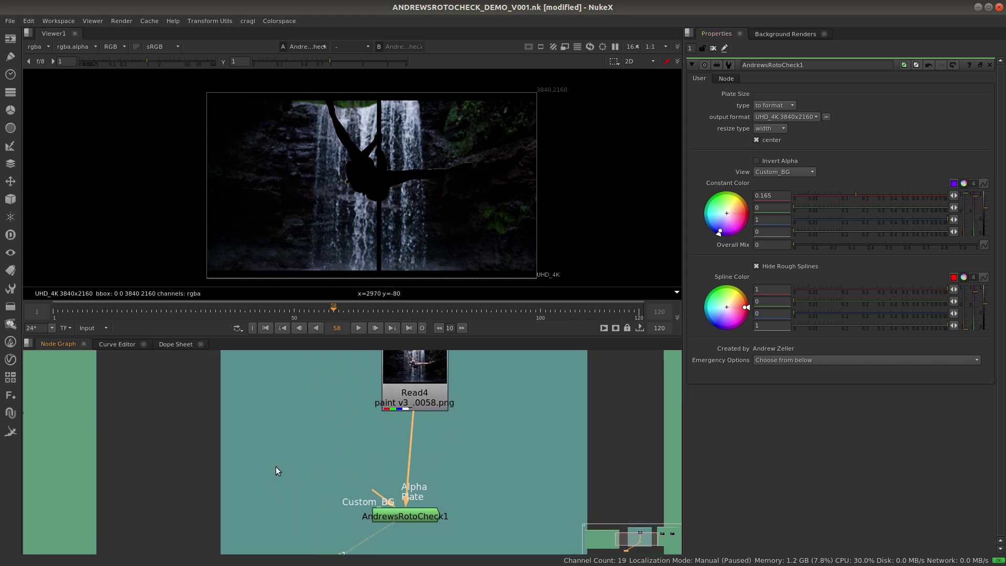
left_click(319, 451)
key("Tab")
type("coloor")
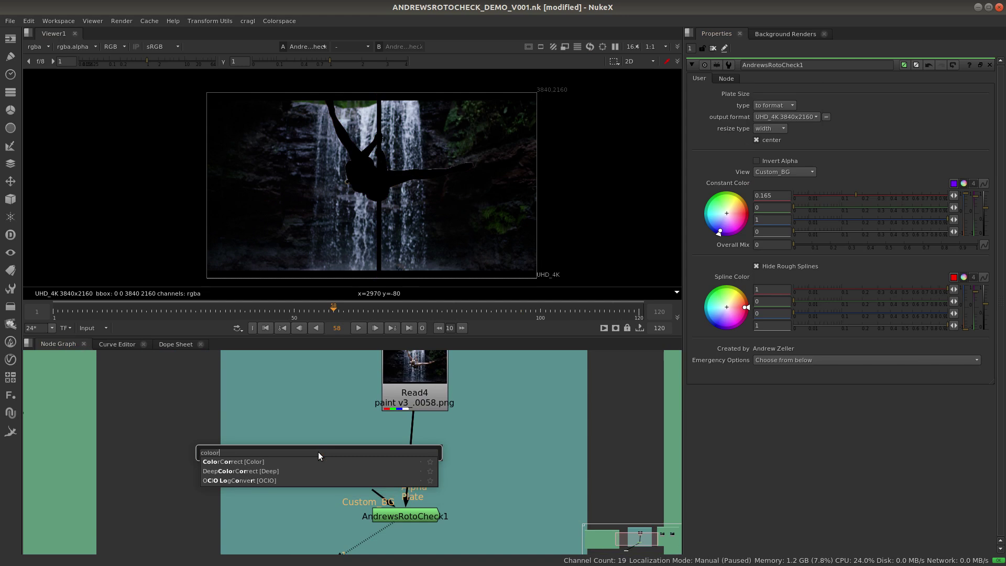
key("BackSpace")
key("BackSpace")
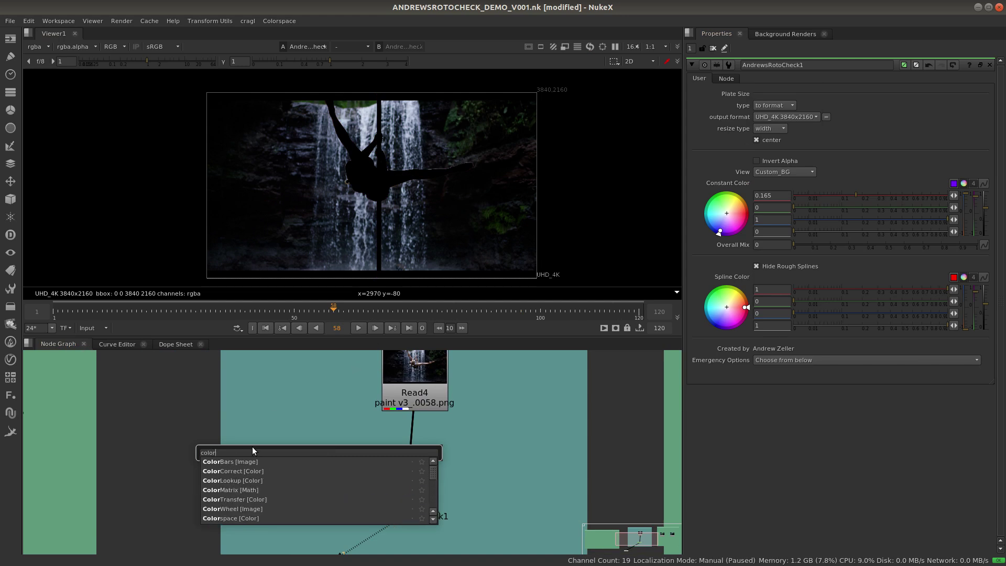
type("r")
left_click(242, 460)
left_click_drag(312, 465, 287, 433)
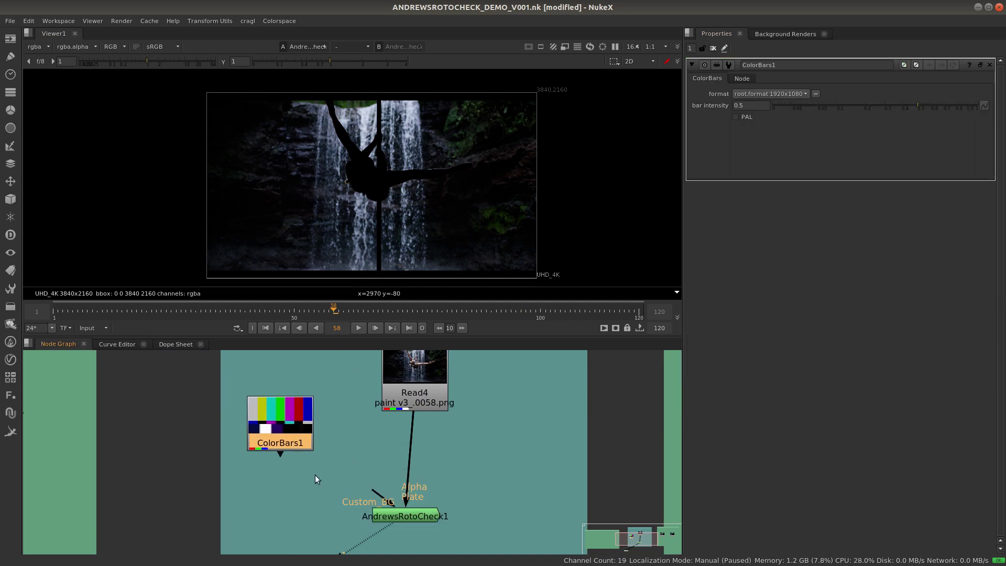
left_click_drag(384, 506, 312, 437)
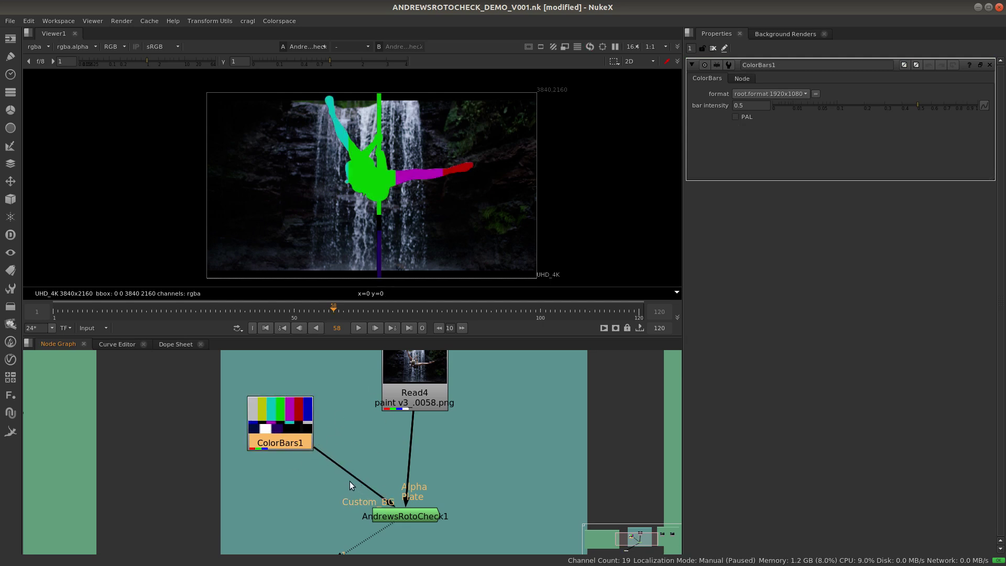
Set ColorBars1 to UHD_4K 3840x2160, then view the Read4 plate.
left_click(805, 93)
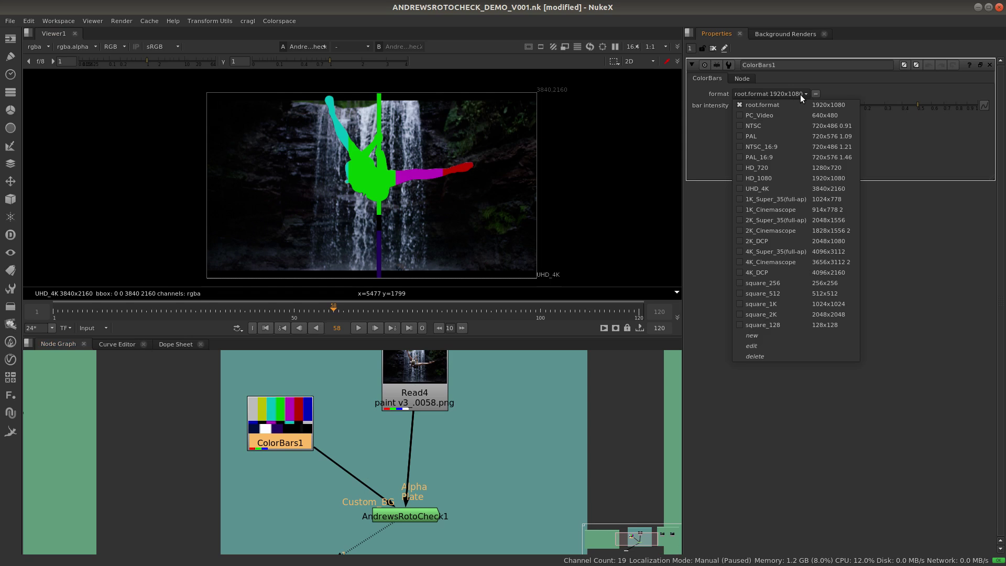
left_click(784, 188)
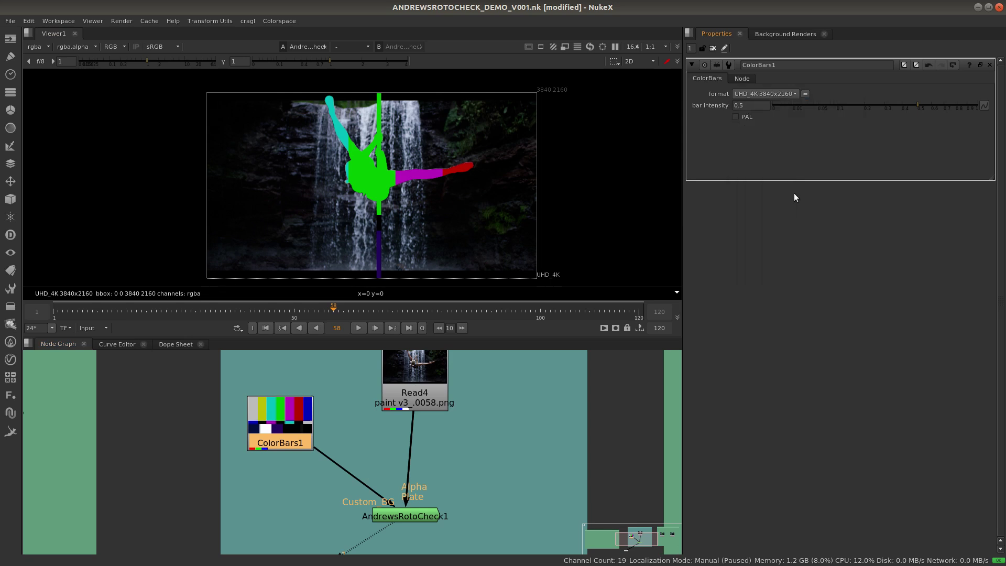
left_click_drag(297, 424, 283, 431)
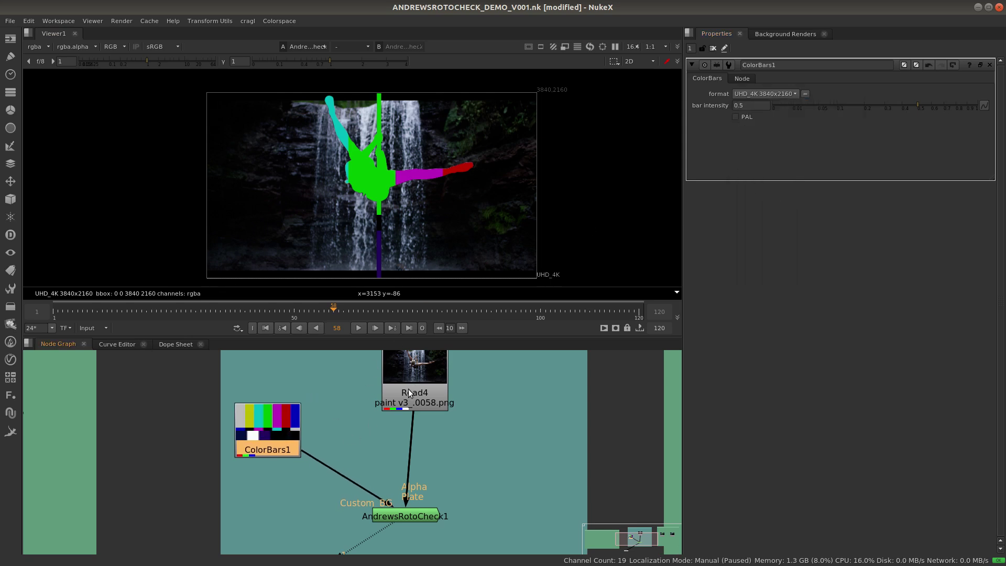
left_click(416, 389)
key("1")
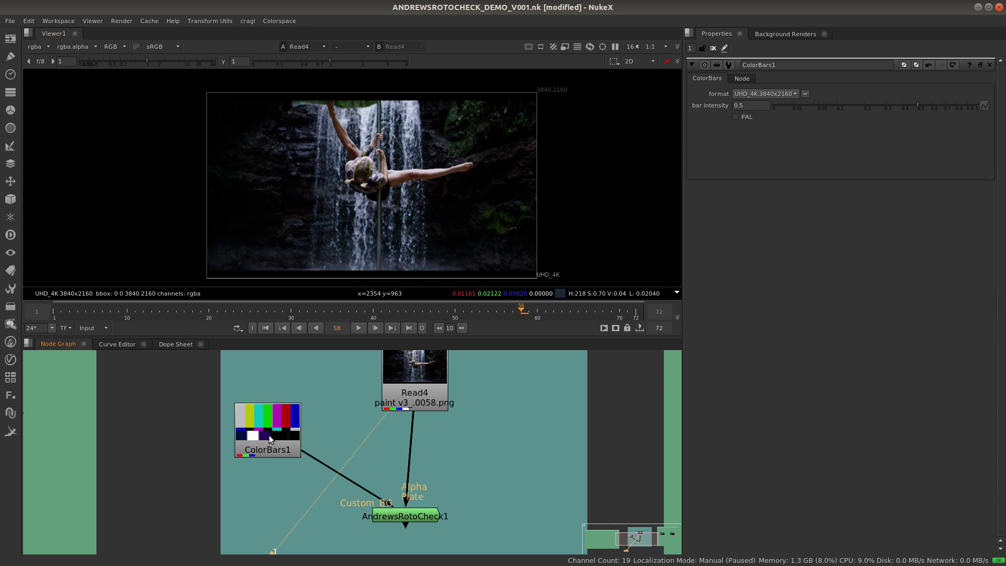
View AndrewsRotoCheck1 with Invert Alpha on over the bars, and add a Dot on the bars pipe.
left_click_drag(269, 439, 280, 433)
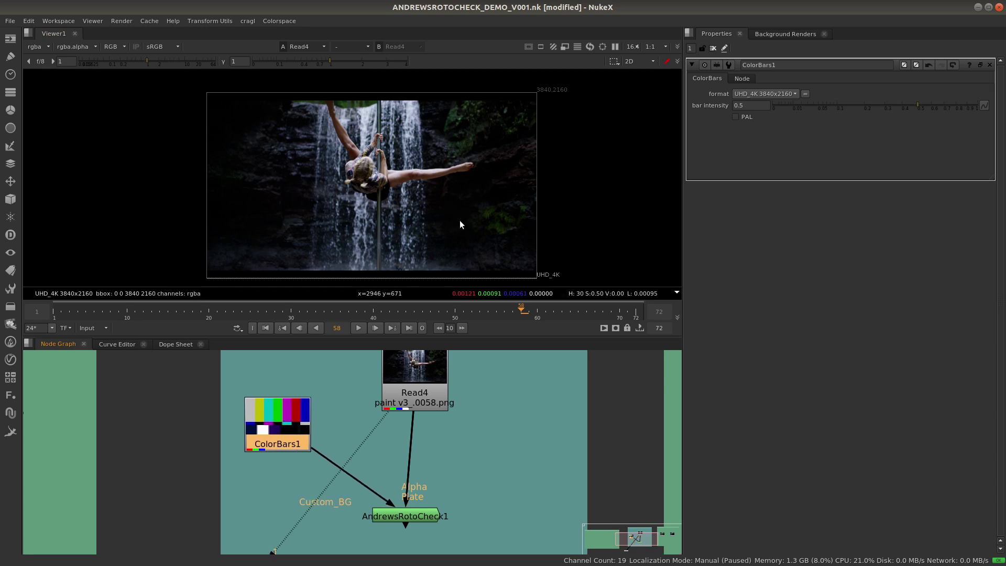
left_click(407, 515)
key("1")
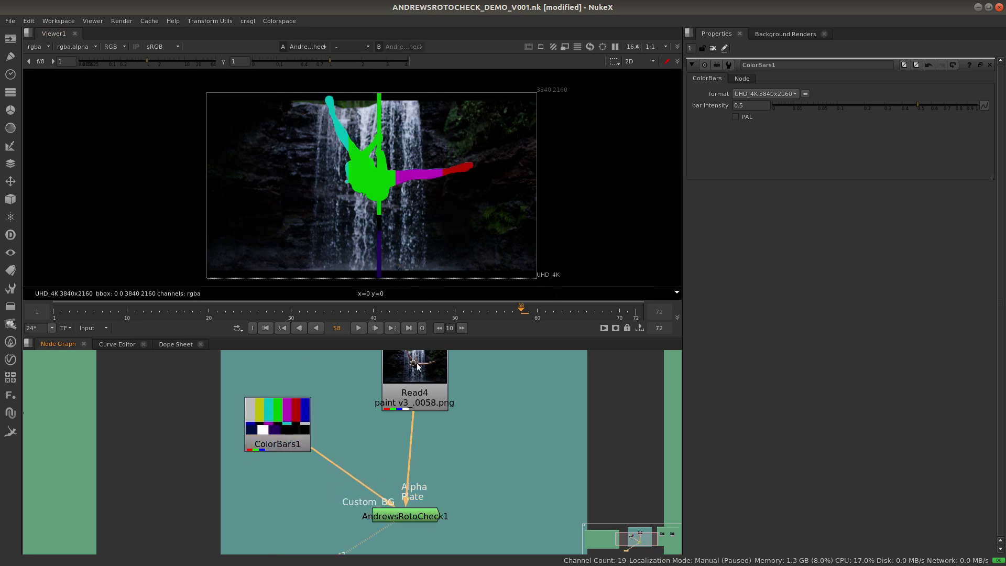
double_click(419, 516)
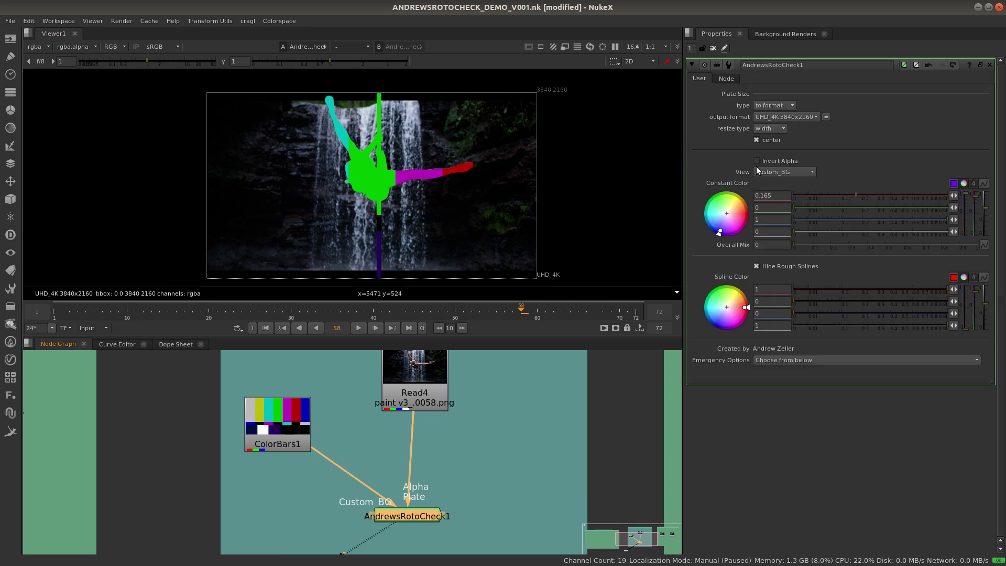
left_click(756, 161)
scroll(448, 208, "down", 2)
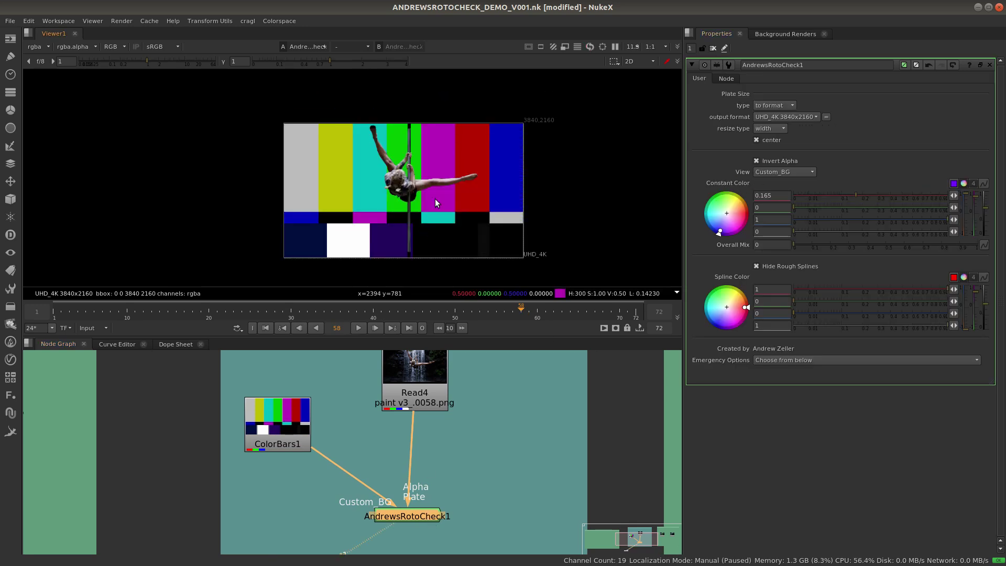
scroll(419, 215, "up", 3)
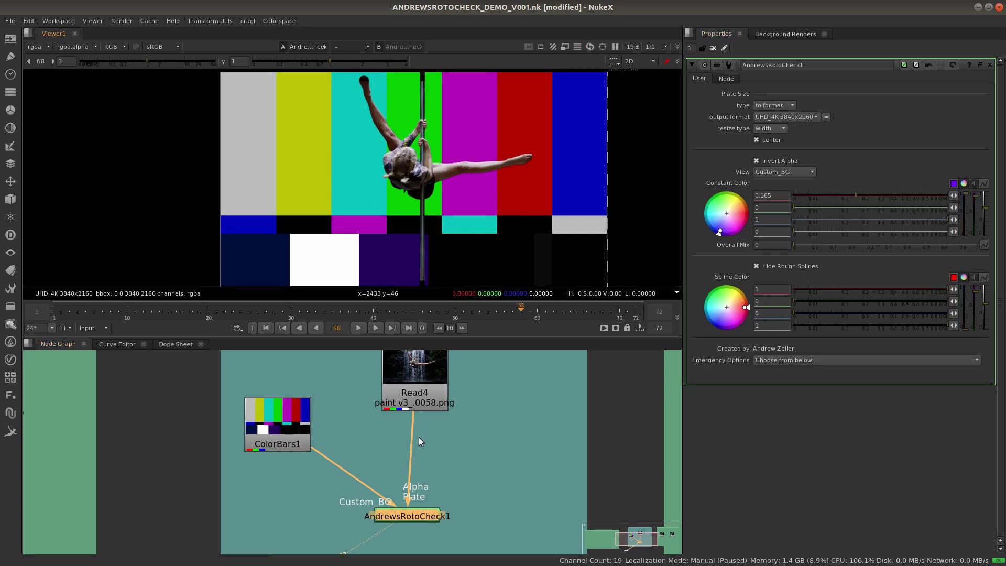
left_click_drag(292, 449, 277, 441)
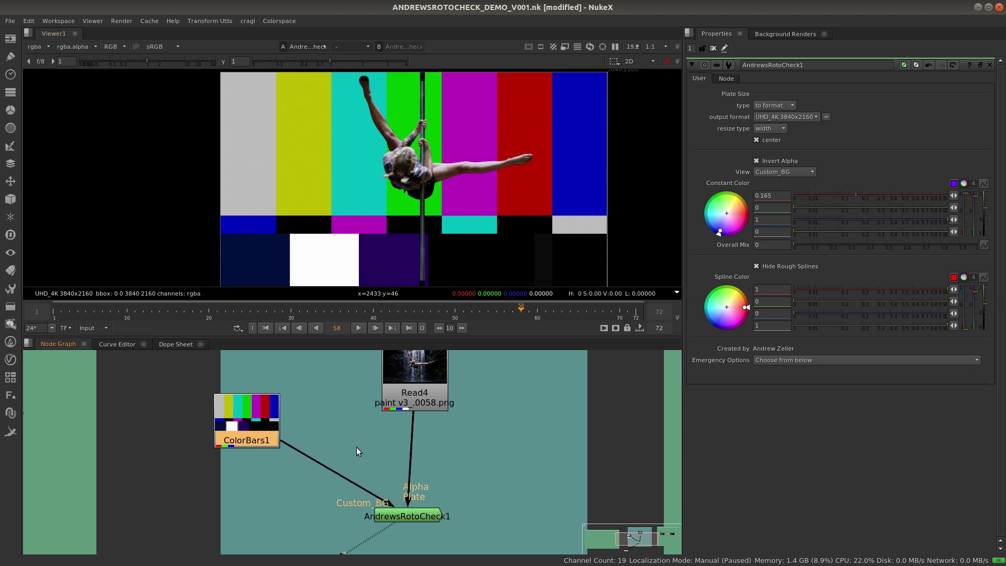
left_click(336, 471, "ctrl")
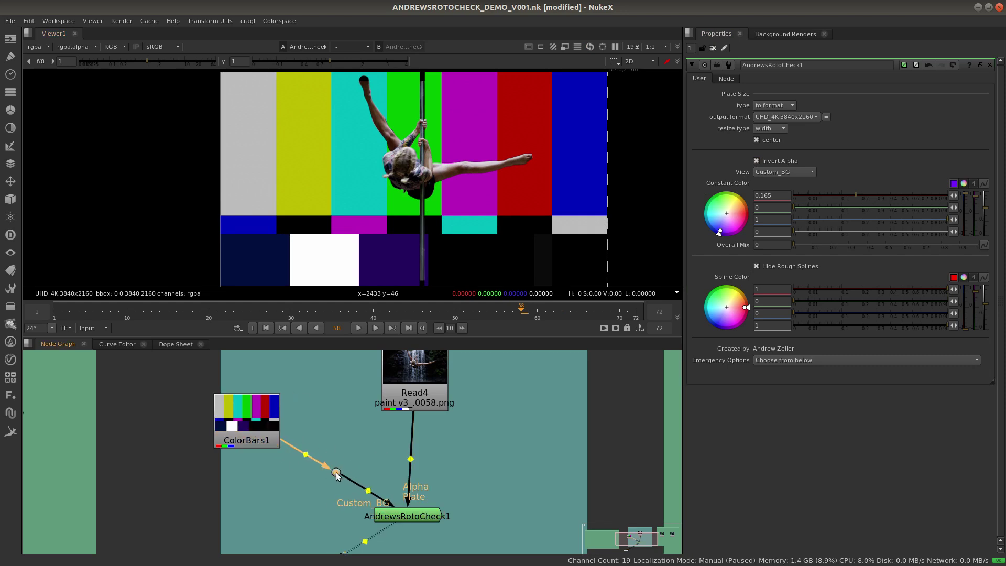
Repipe the Dot to Read4, delete ColorBars1, and insert Grade1 between Read4 and the Dot.
left_click_drag(319, 464, 391, 401)
left_click(264, 437)
key("Delete")
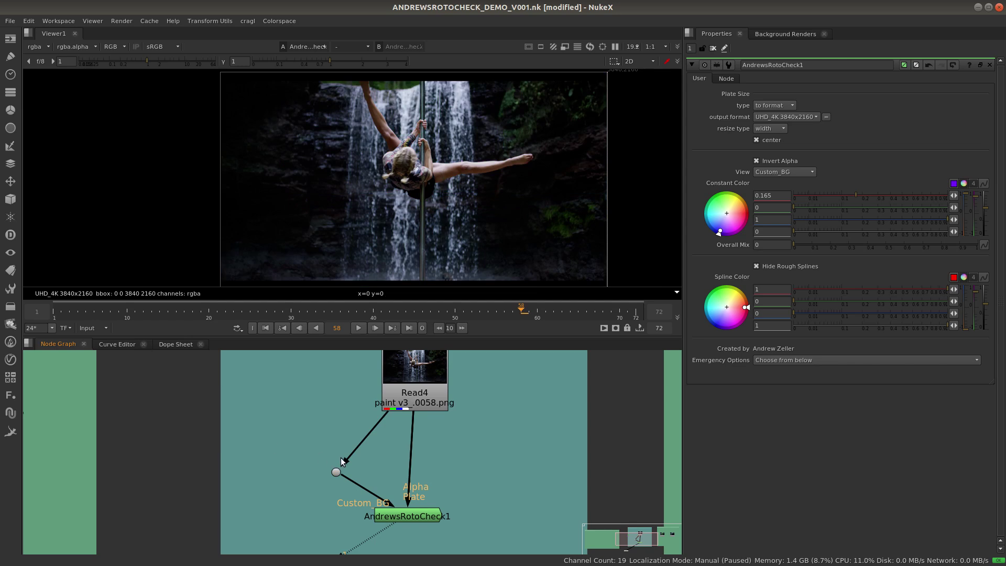
left_click_drag(333, 472, 290, 484)
key("g")
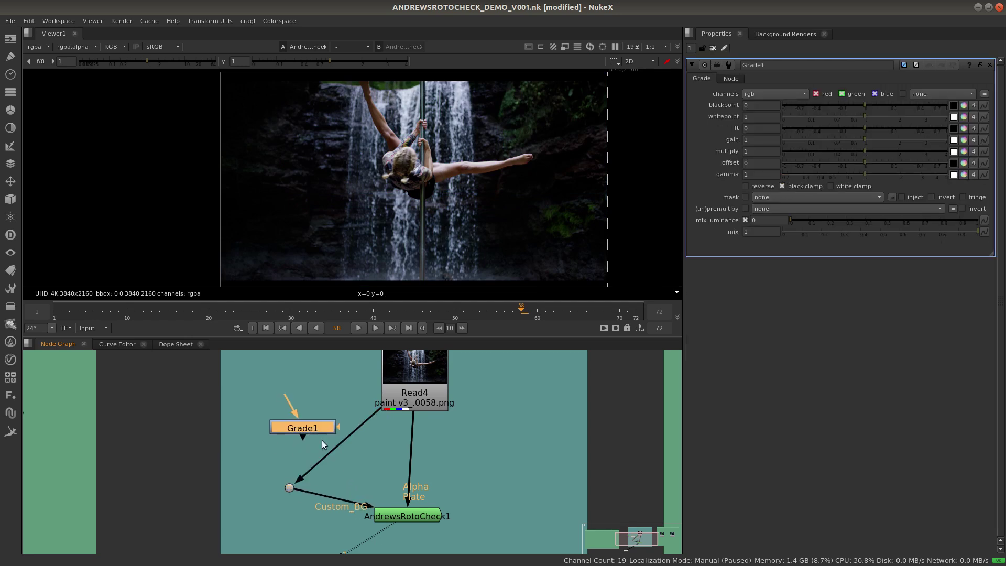
left_click_drag(310, 425, 344, 449)
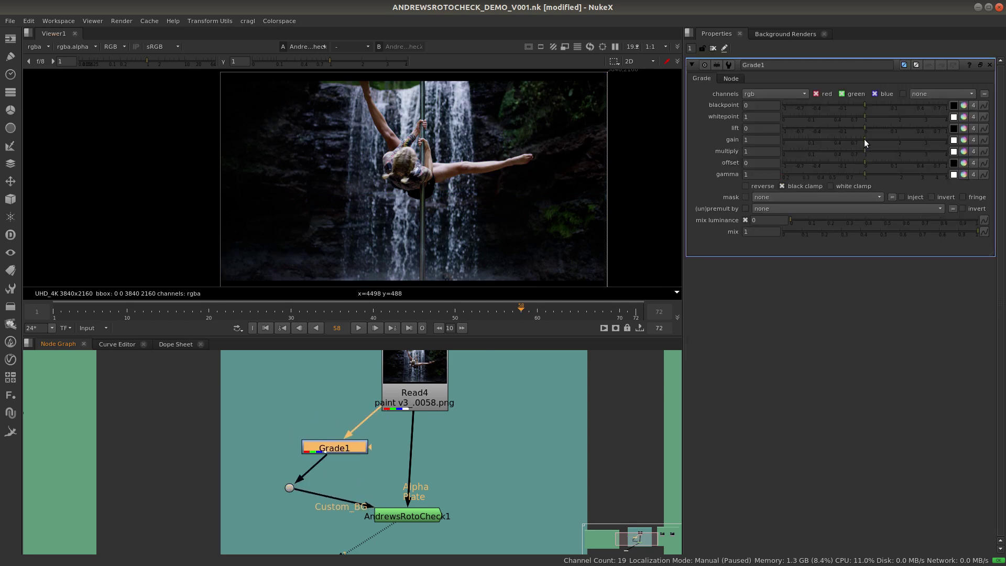
Set Grade1 gain 1.68 and gamma 1.72, and turn Invert Alpha off.
left_click_drag(865, 141, 890, 144)
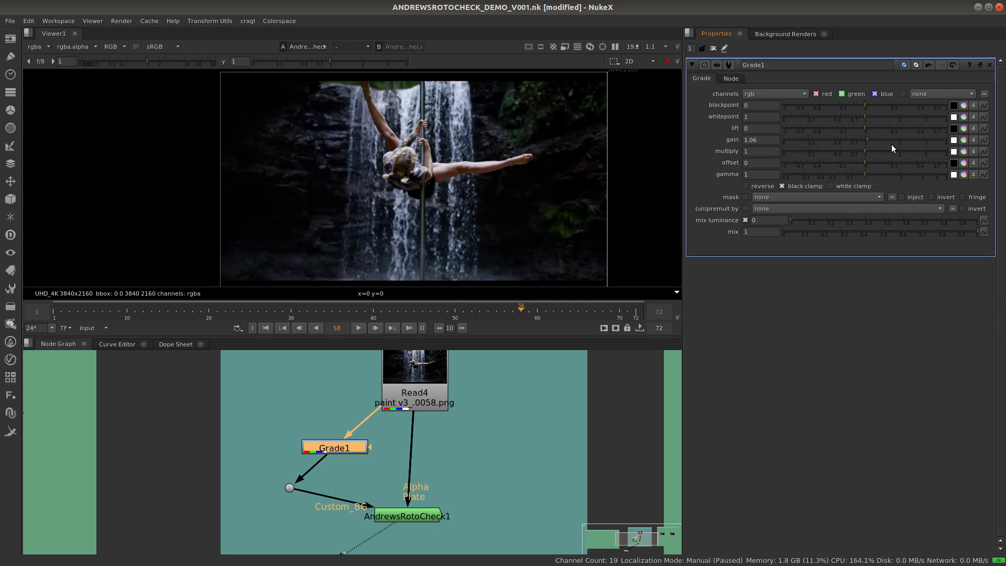
left_click_drag(868, 178, 892, 178)
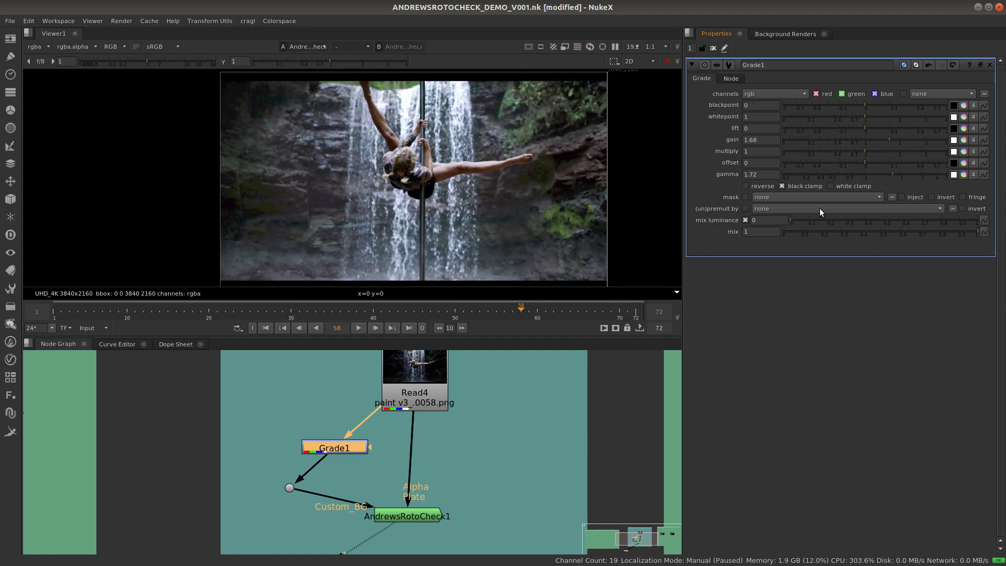
left_click(409, 517)
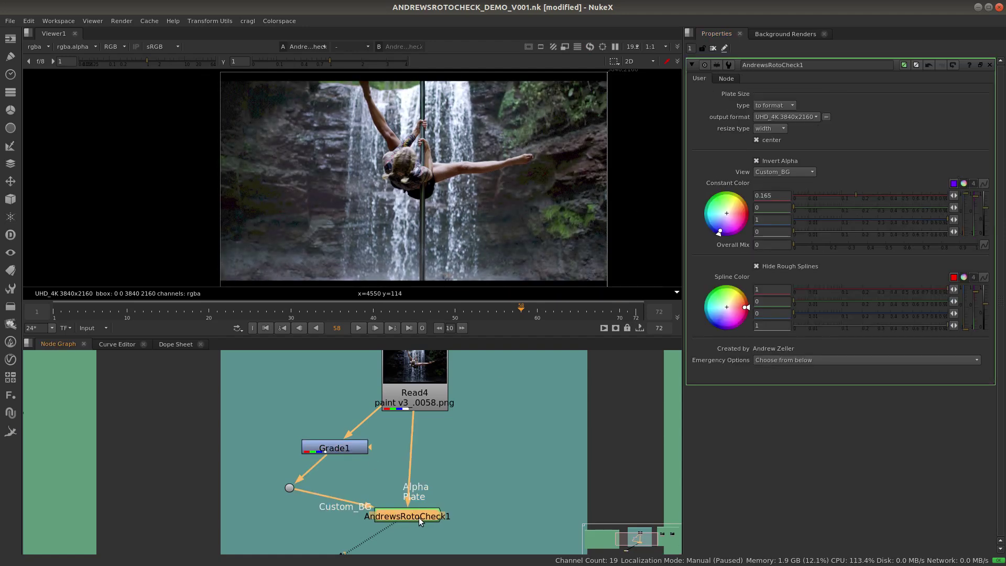
left_click(757, 162)
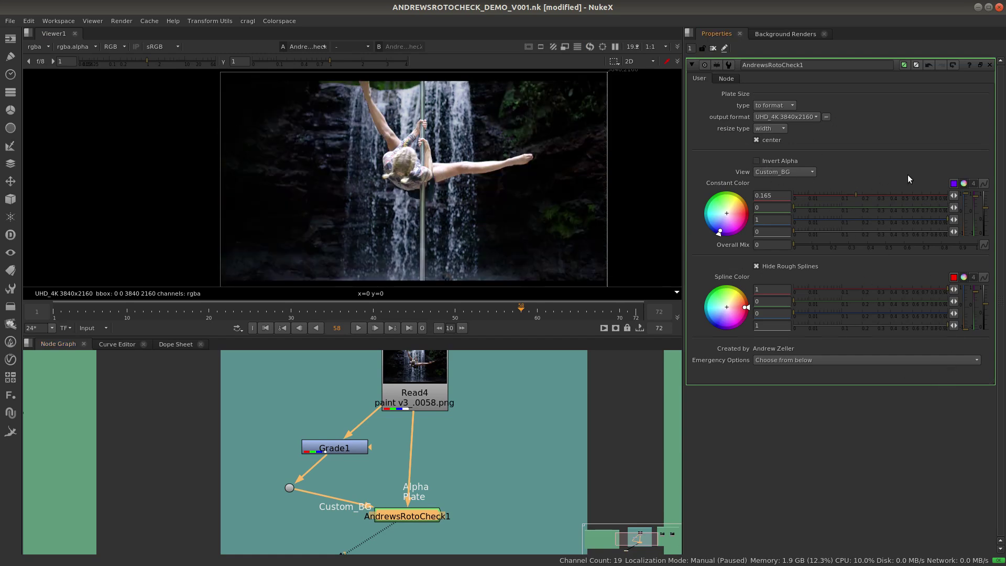
left_click_drag(332, 452, 287, 429)
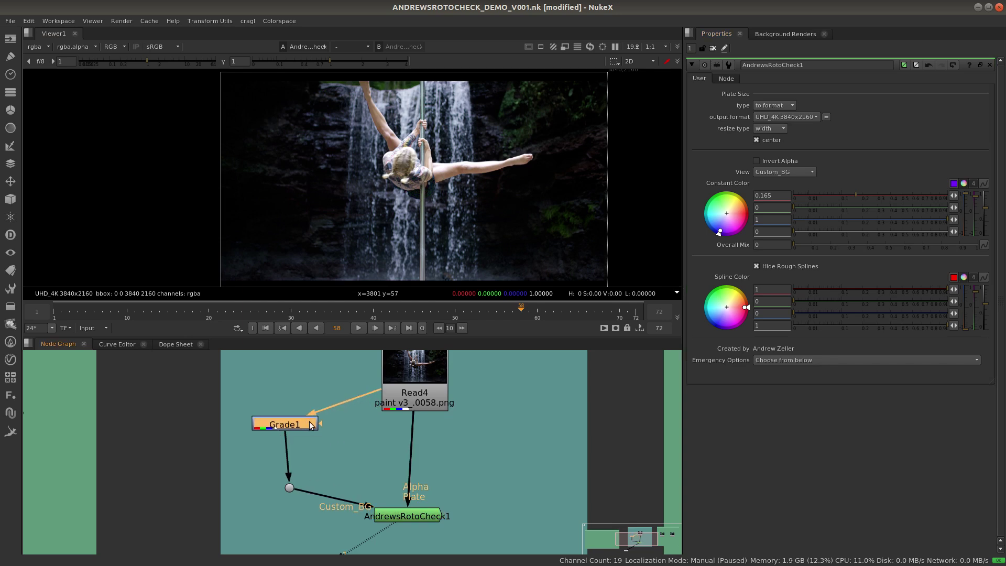
Add a Saturation node after Grade1 with saturation lowered to 0.88.
left_click(332, 446)
left_click(302, 425)
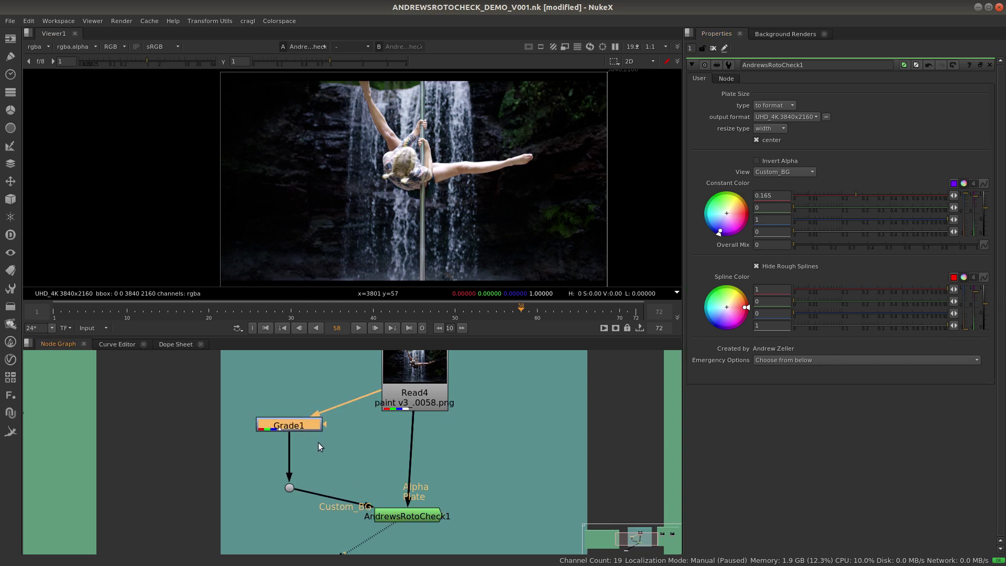
key("Tab")
type("sat")
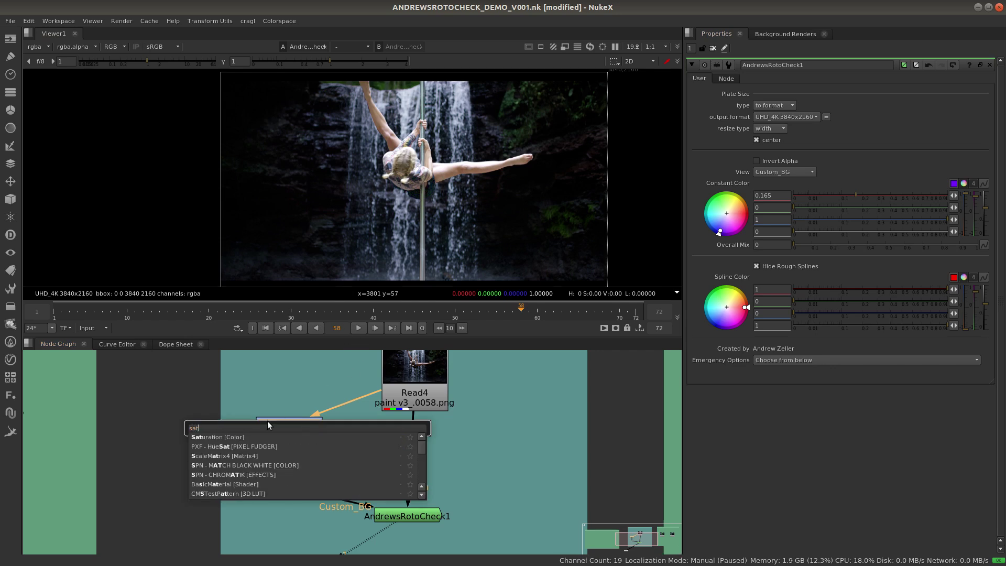
key("Return")
left_click_drag(888, 106, 864, 105)
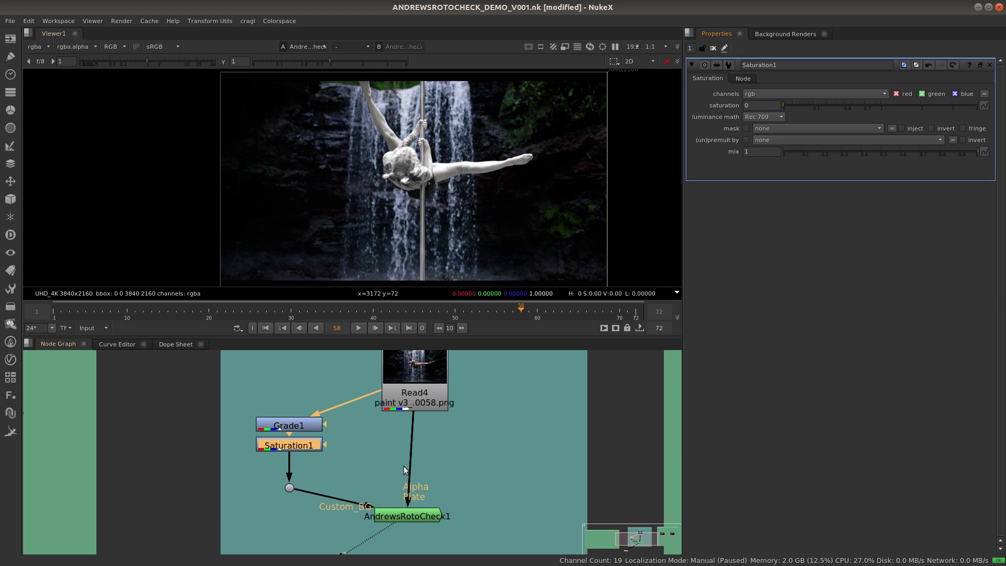
Turn on Invert Alpha in AndrewsRotoCheck1 and nudge the node slightly.
left_click(388, 466)
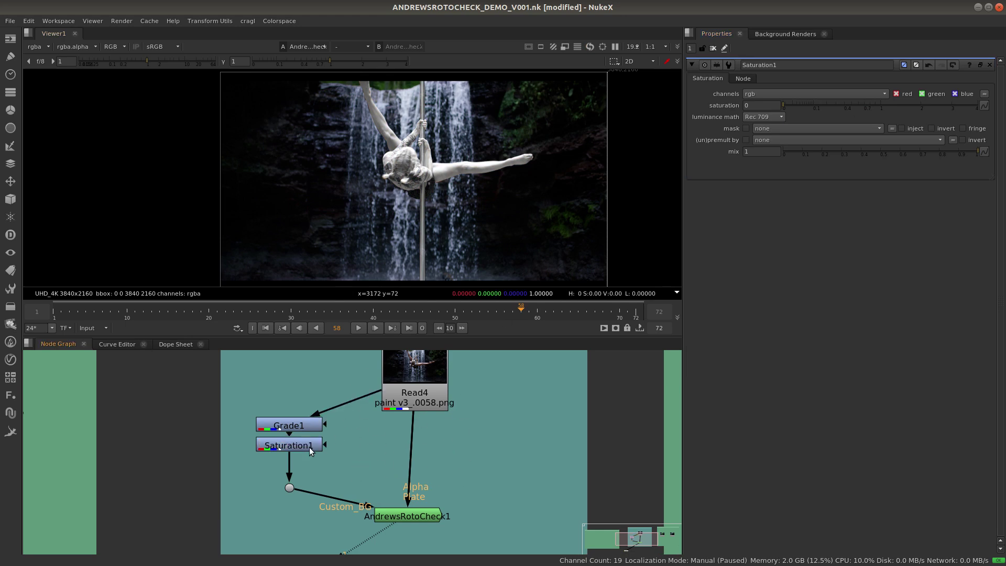
double_click(410, 518)
left_click(755, 161)
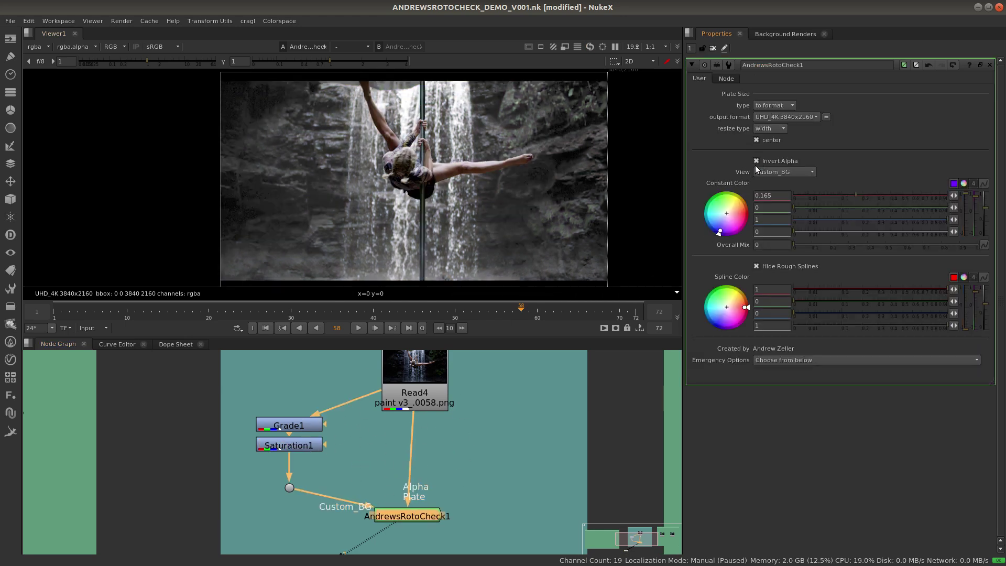
left_click(480, 476)
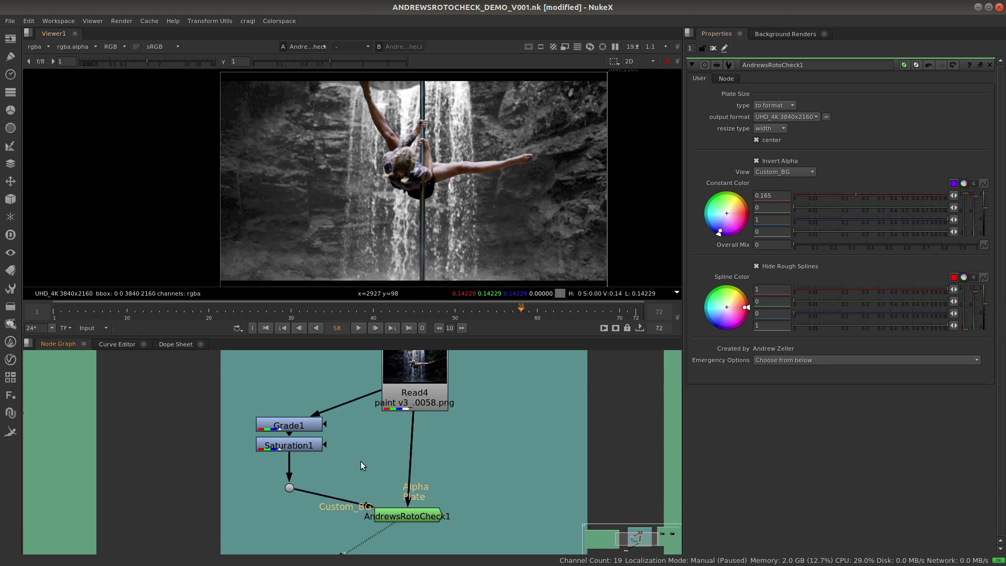
left_click(409, 517)
left_click_drag(408, 516, 415, 518)
Lower the Dot and Saturation1 to tidy the branch, then zoom out to the notes sticky.
left_click_drag(288, 485, 290, 487)
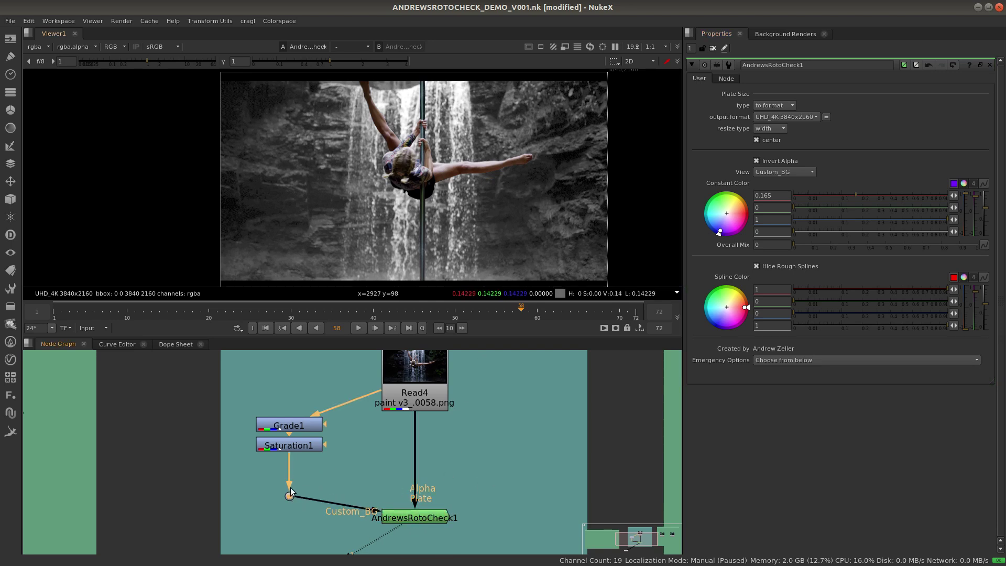
left_click_drag(300, 444, 300, 456)
left_click(338, 463)
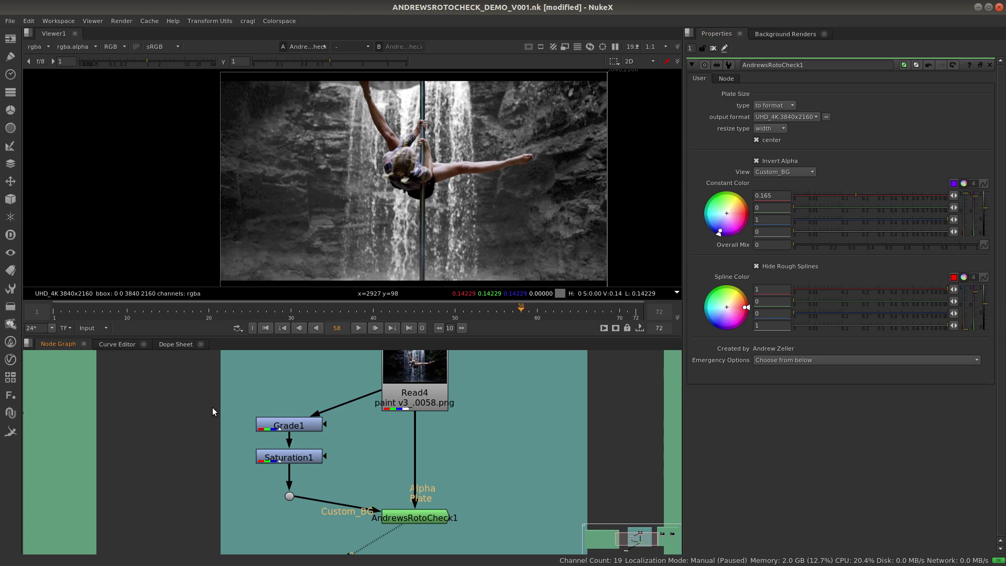
left_click_drag(208, 398, 350, 476)
left_click(433, 516)
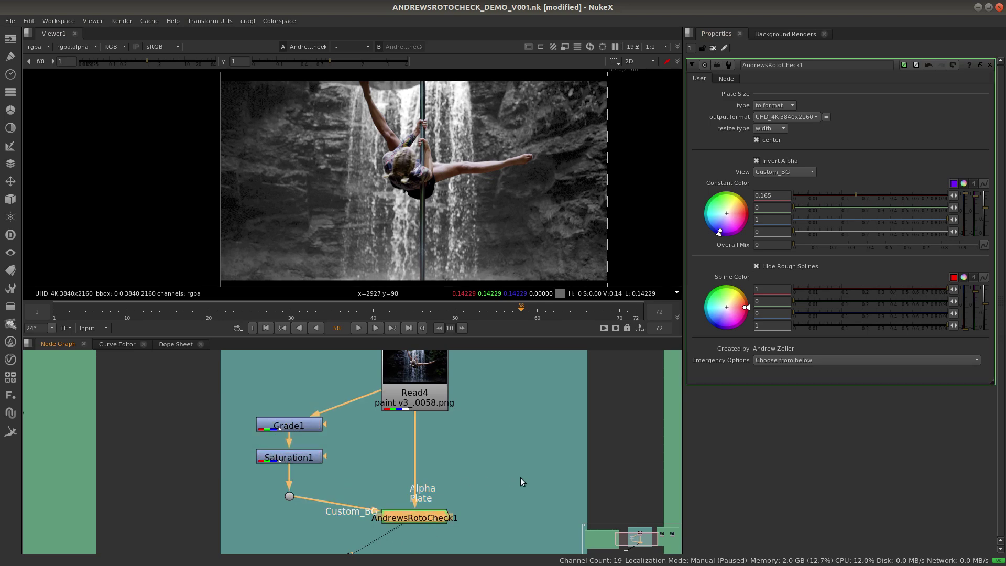
left_click(335, 478)
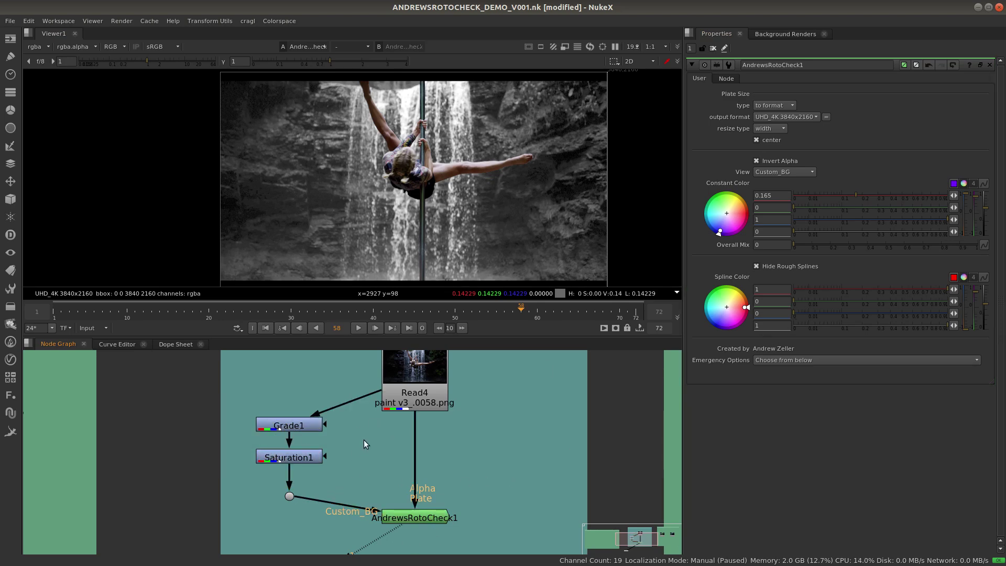
scroll(377, 443, "down", 5)
scroll(314, 456, "up", 6)
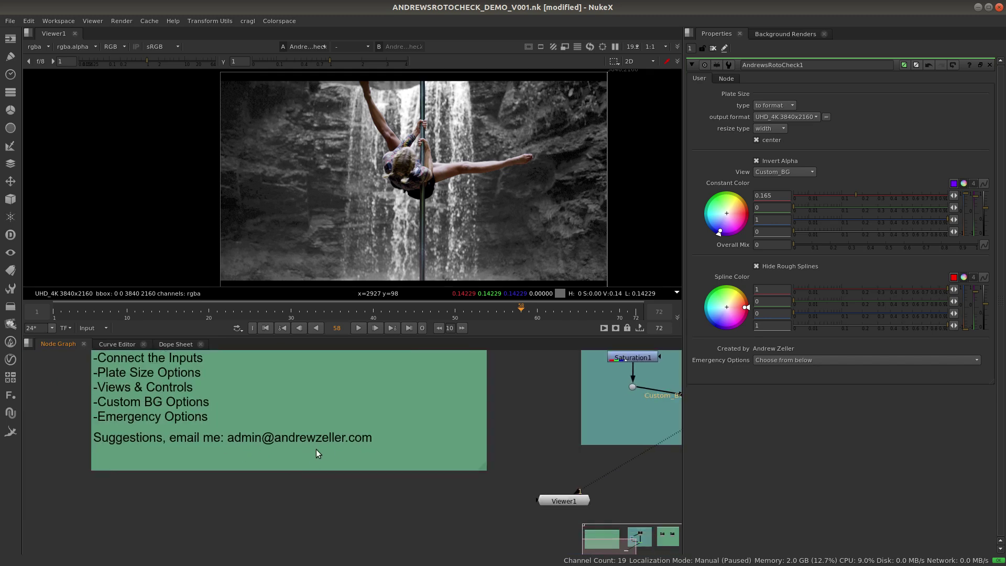
scroll(359, 450, "down", 3)
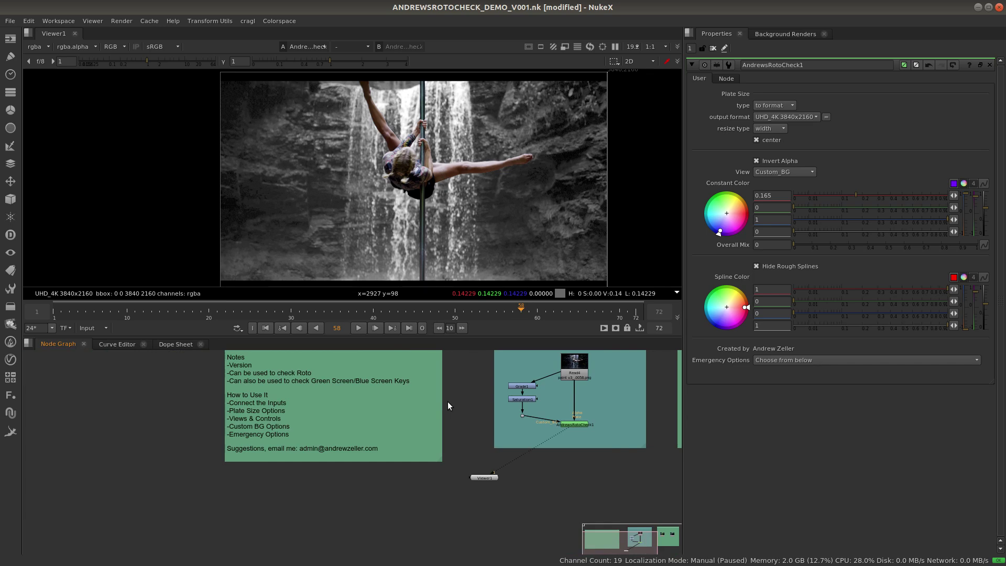
Delete Grade1, Saturation1 and the Dot from the Example 1 tree.
middle_click_drag(582, 411, 446, 439)
scroll(445, 426, "up", 3)
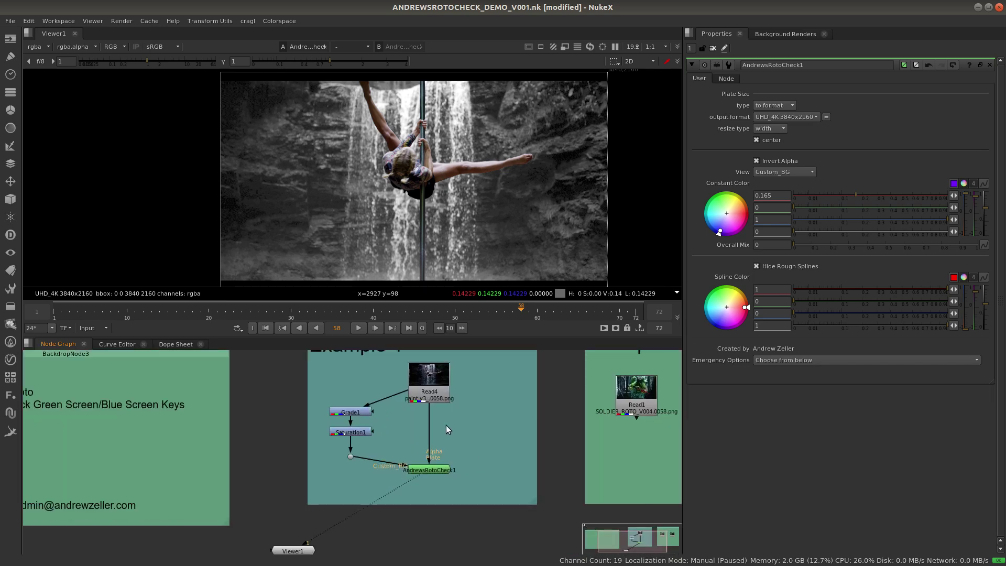
left_click_drag(275, 394, 370, 476)
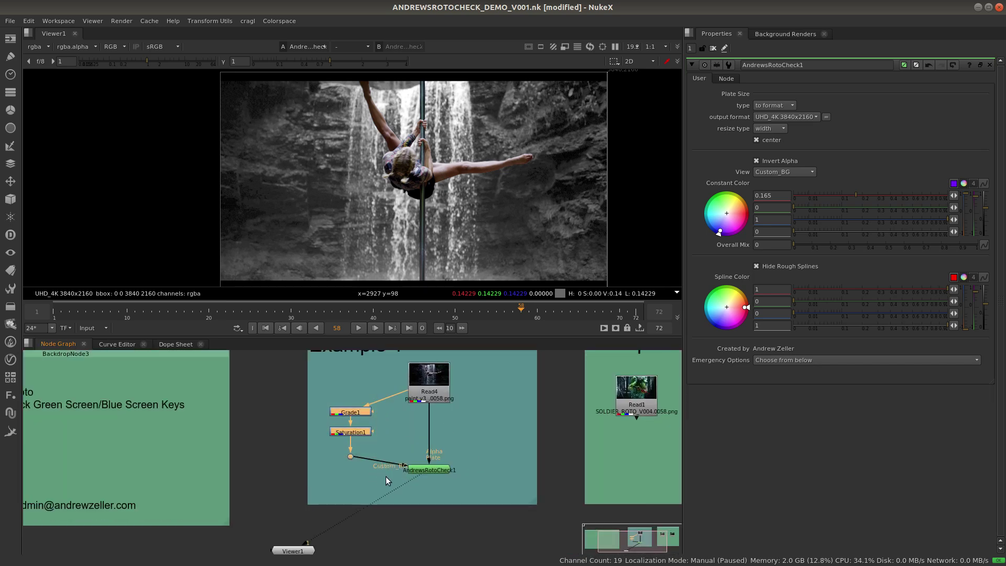
key("Delete")
Select AndrewsRotoCheck1 and bring up its View background options.
middle_click_drag(427, 449, 371, 445)
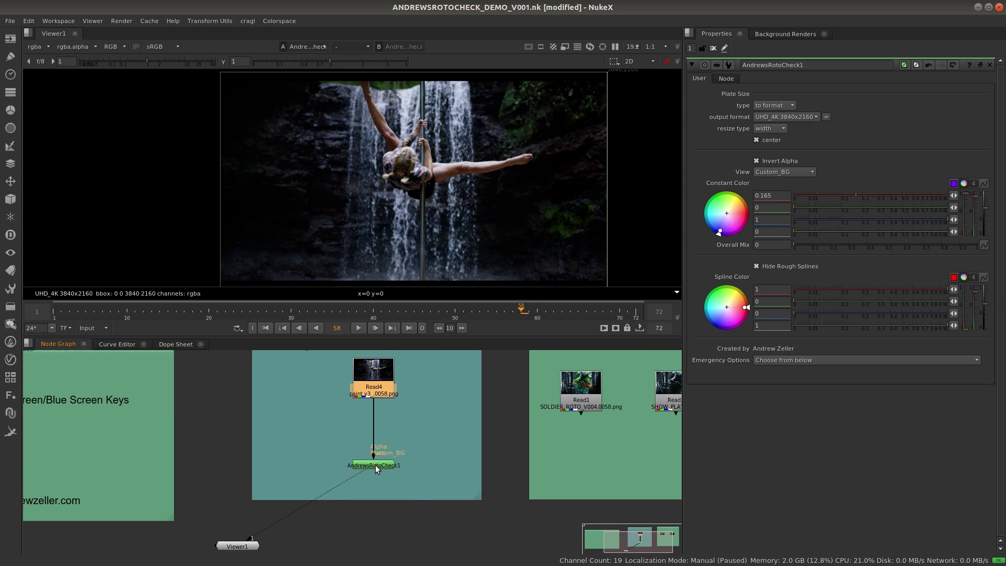
left_click(376, 465)
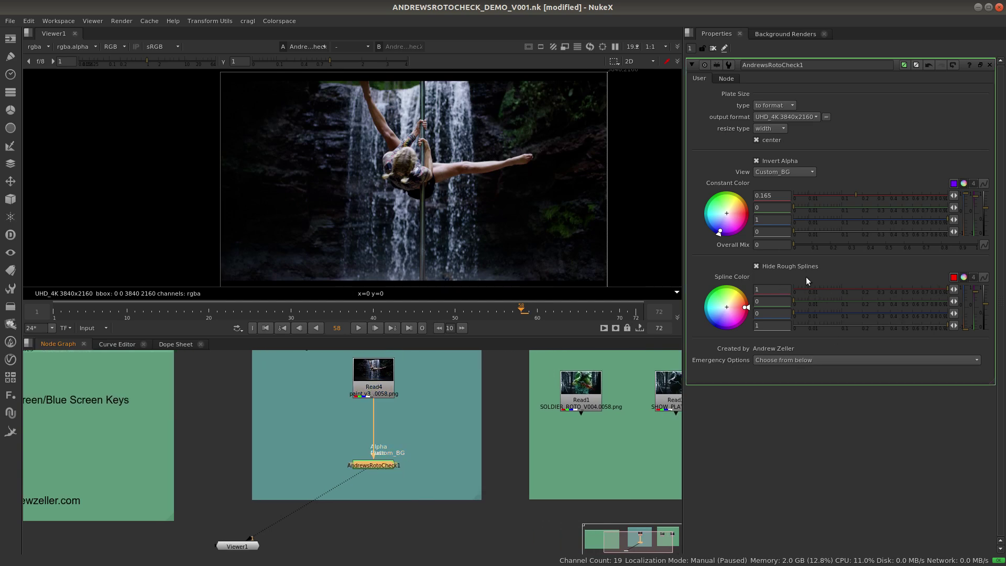
left_click(803, 171)
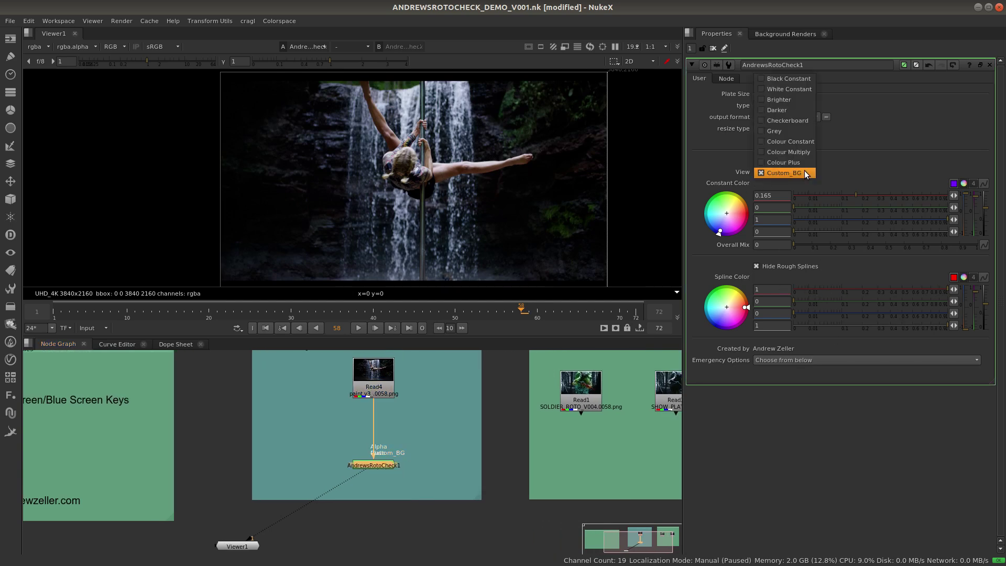
Set View to Black Constant, show the rough splines, and frame the dancer in the viewer.
left_click(808, 80)
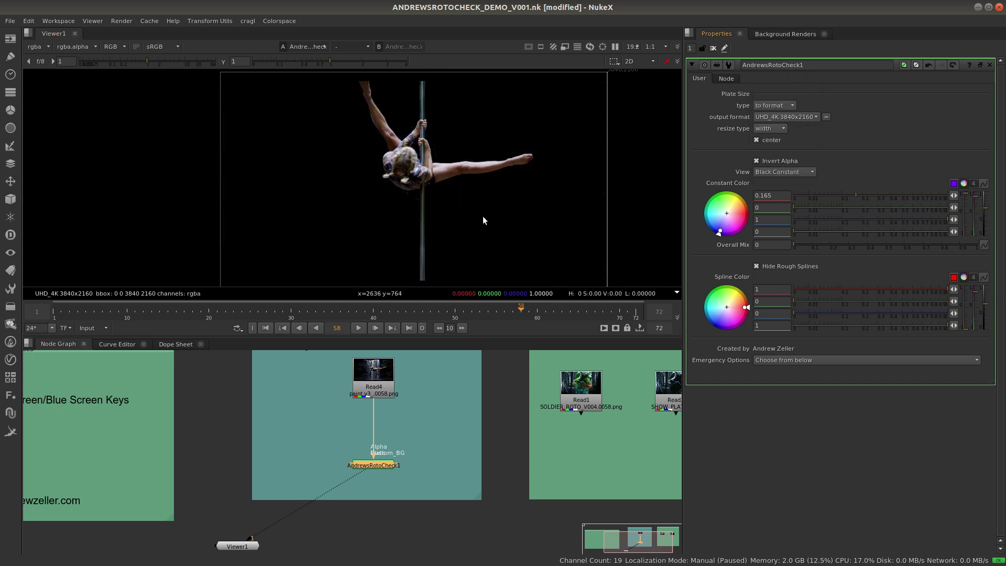
left_click(757, 265)
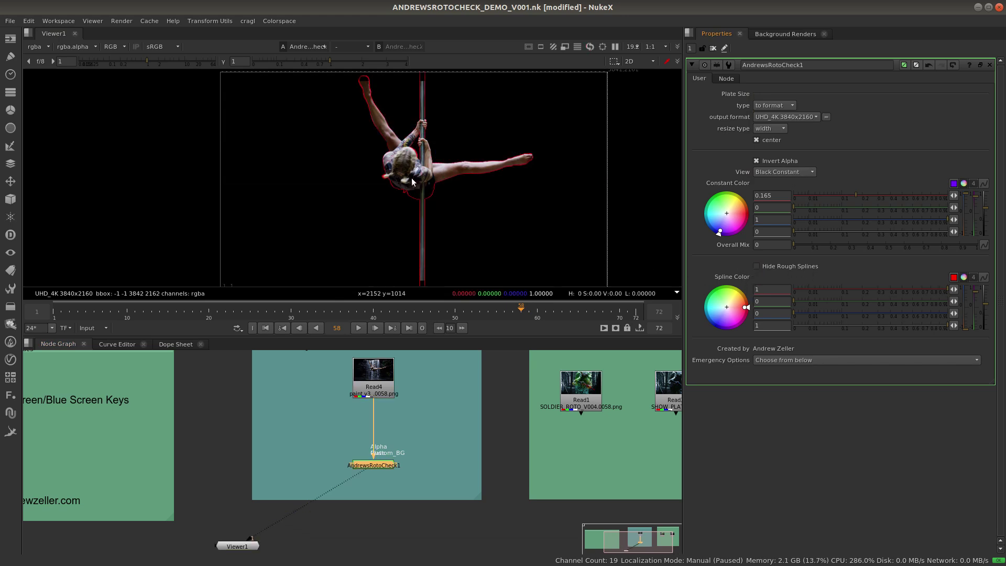
middle_click_drag(429, 176, 452, 217)
scroll(438, 182, "up", 4)
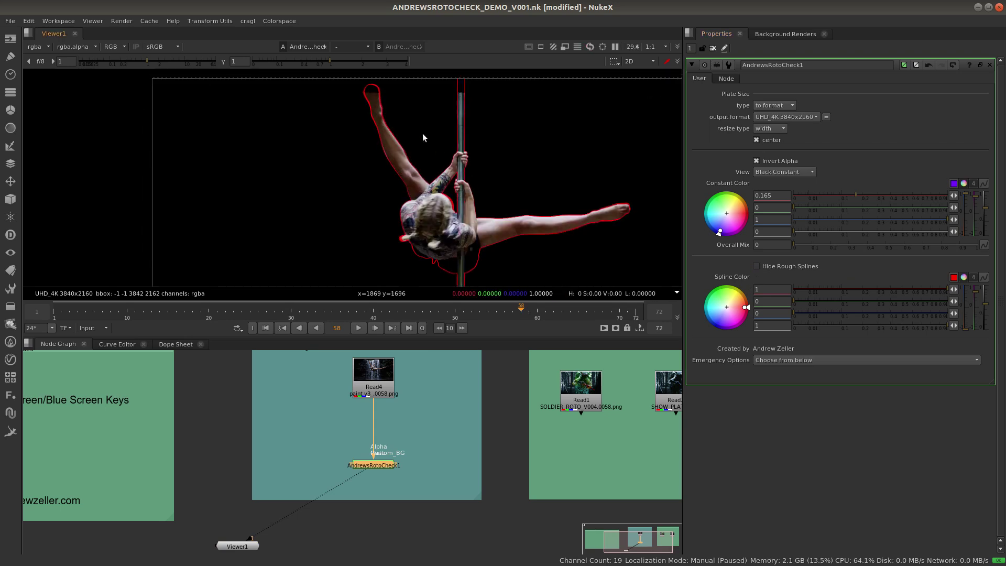
middle_click_drag(457, 286, 465, 236)
scroll(527, 188, "down", 2)
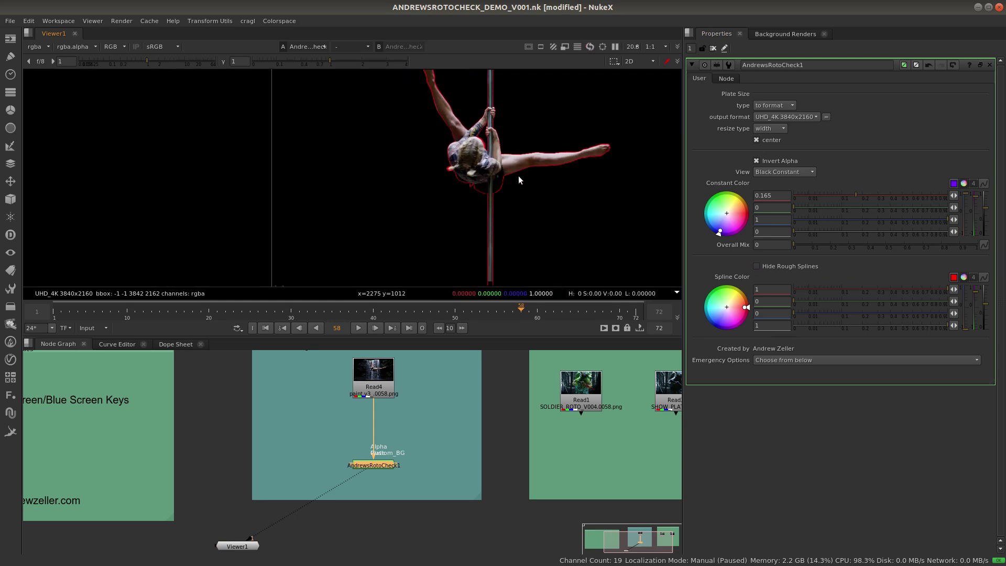
middle_click_drag(517, 175, 508, 221)
scroll(507, 140, "up", 3)
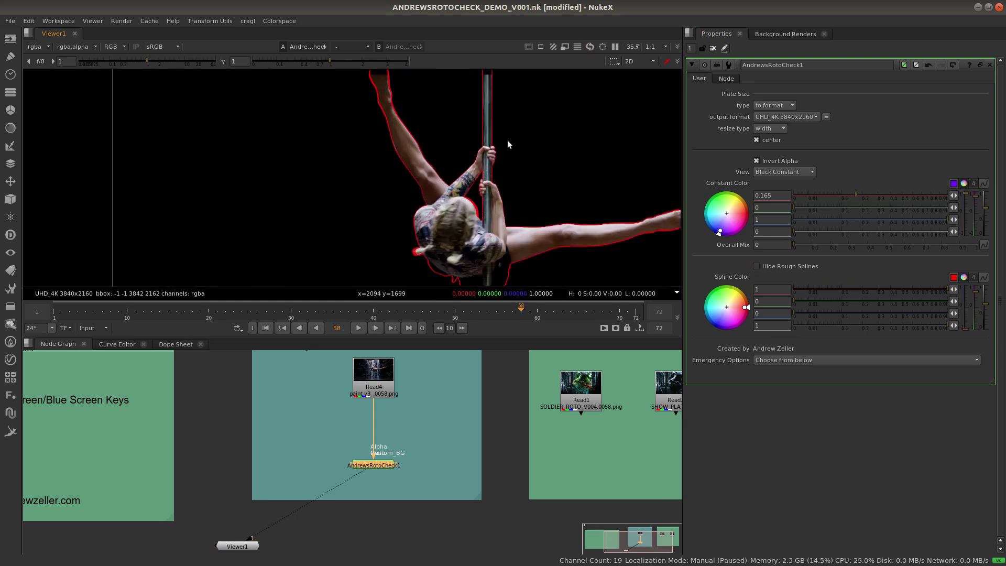
scroll(466, 172, "down", 5)
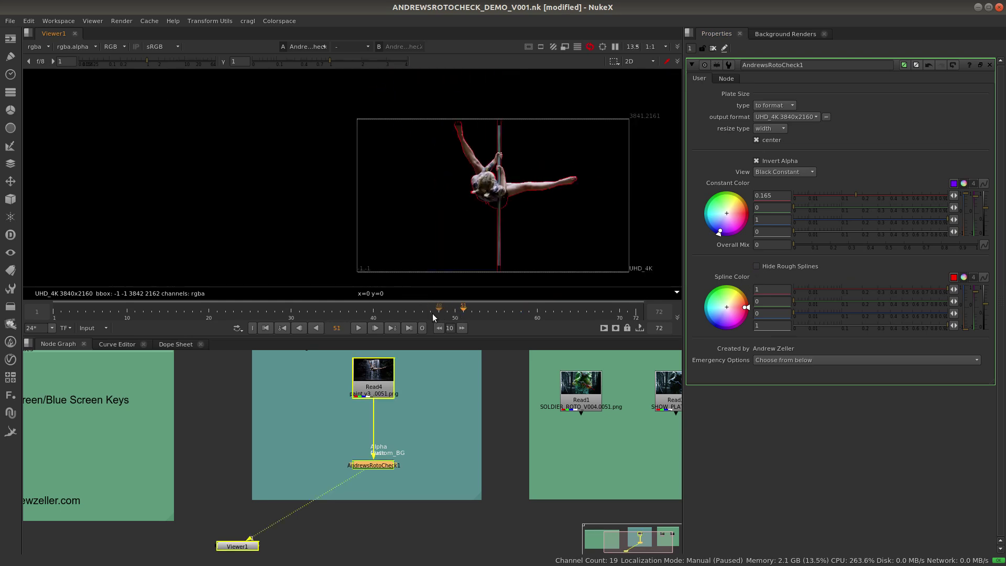
Go to frame 45, reframe the dancer, and move AndrewsRotoCheck1 out of the blue backdrop.
left_click_drag(432, 313, 409, 314)
scroll(542, 170, "up", 7)
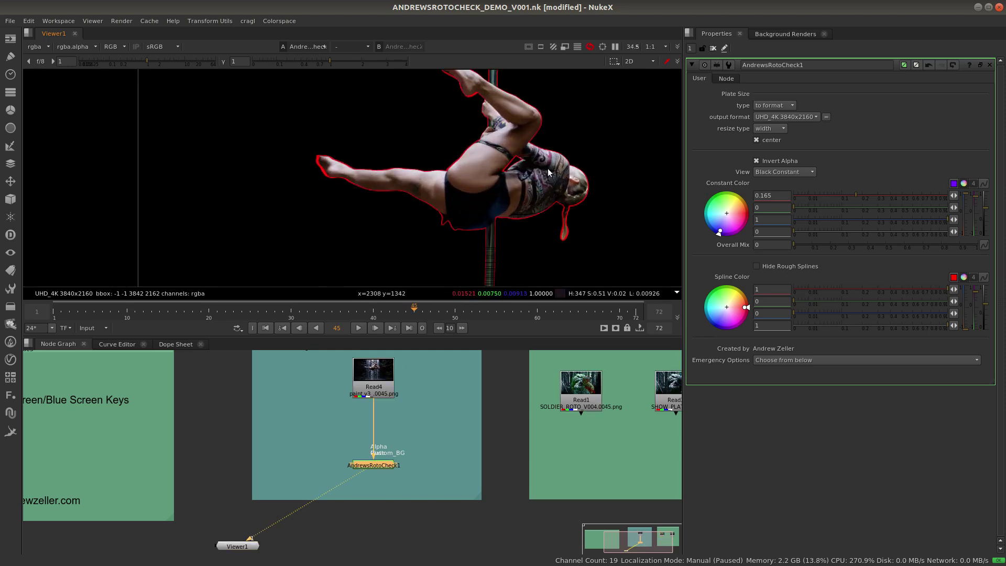
scroll(542, 170, "up", 2)
scroll(490, 193, "down", 3)
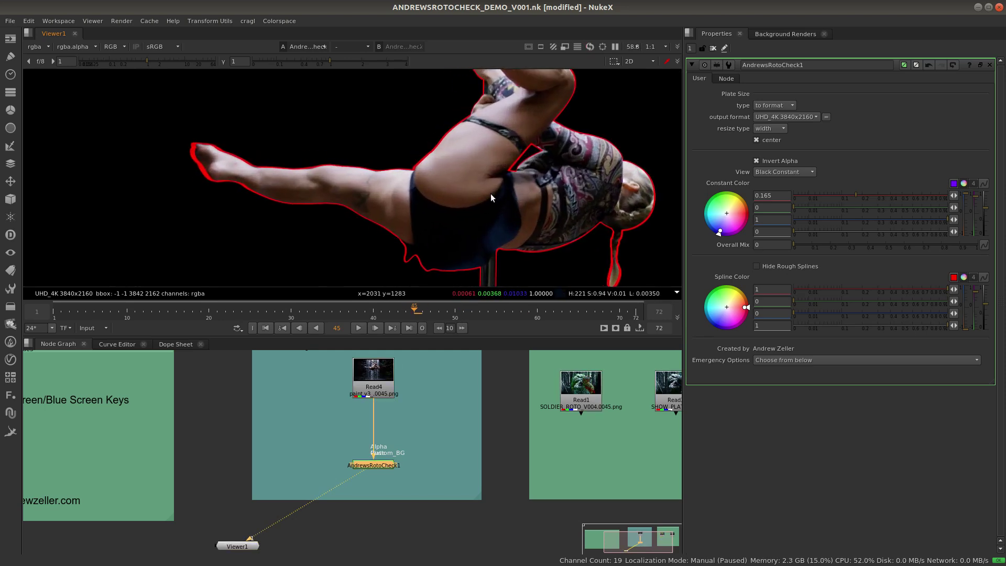
middle_click_drag(524, 197, 390, 219)
middle_click_drag(494, 434, 388, 435)
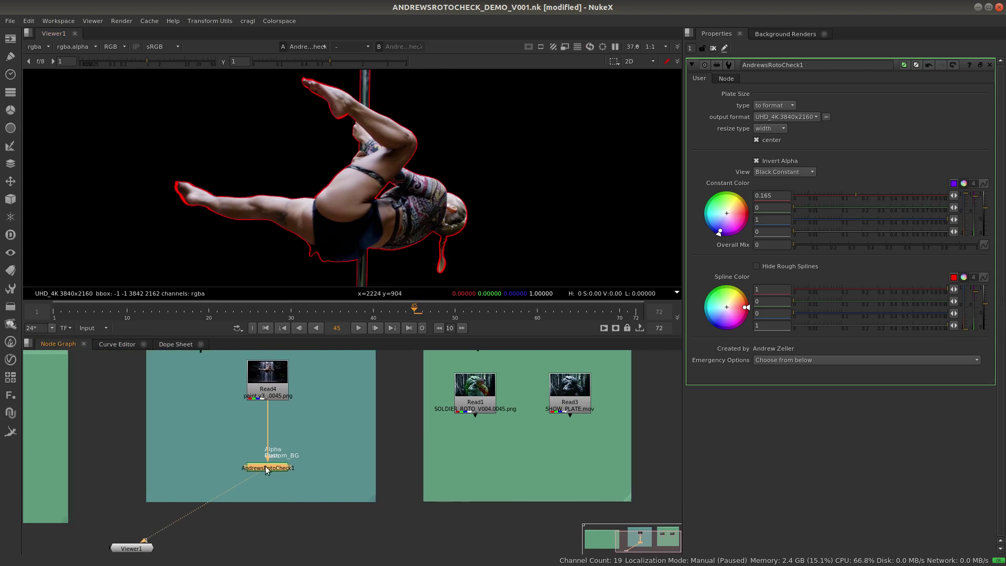
left_click_drag(265, 467, 520, 465)
left_click_drag(312, 396, 575, 404)
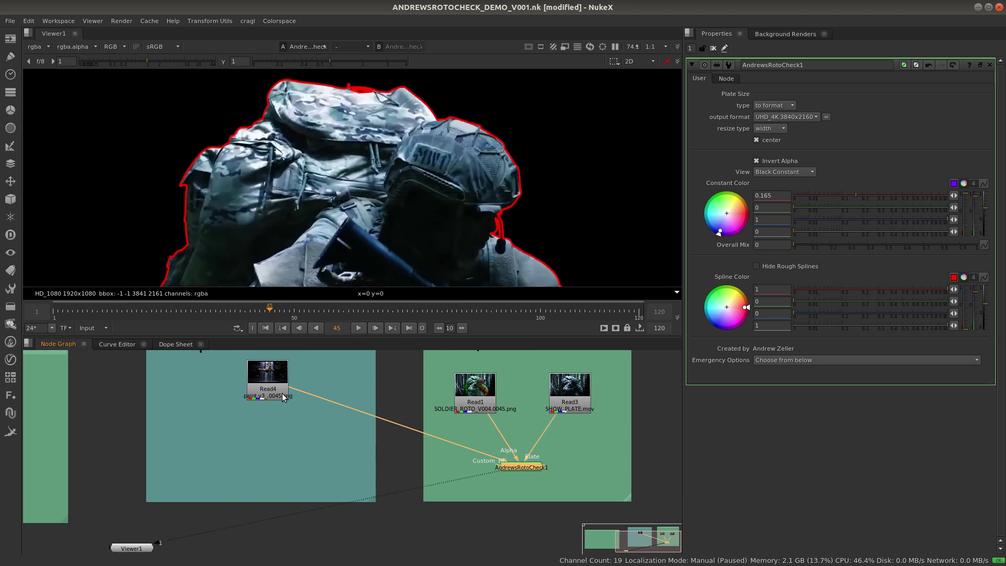
left_click_drag(293, 390, 388, 426)
left_click(519, 480)
scroll(460, 218, "down", 4)
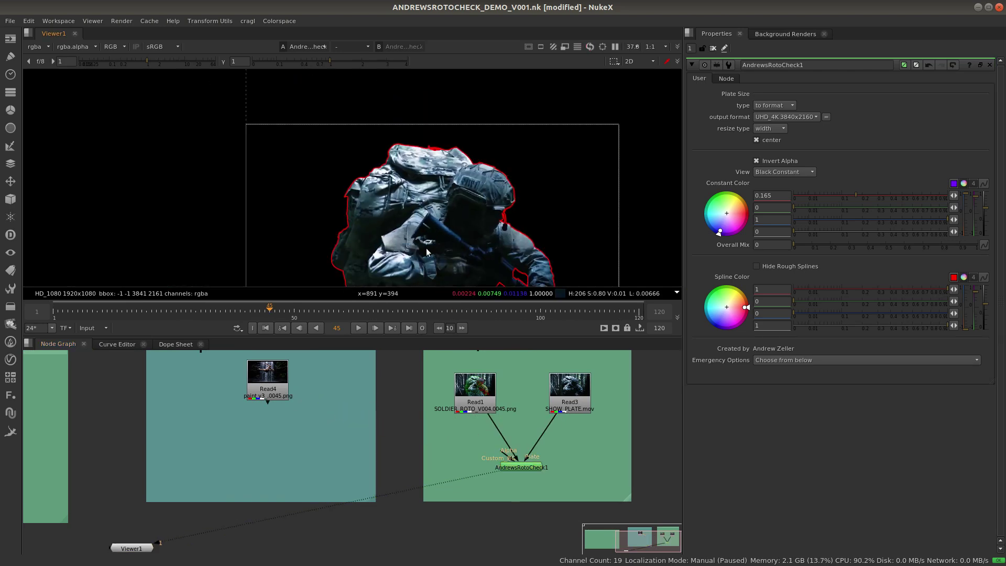
scroll(460, 218, "up", 5)
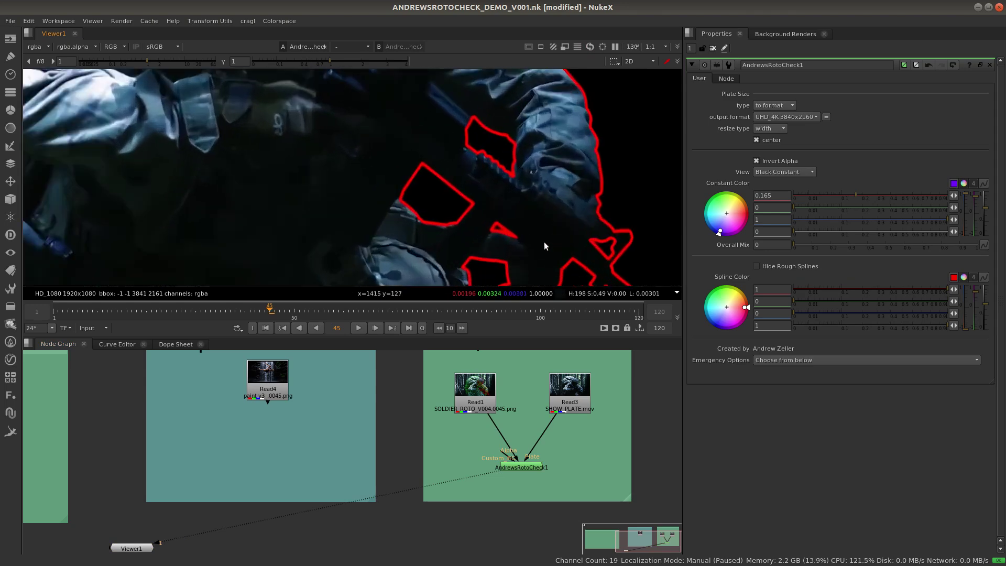
scroll(373, 250, "down", 5)
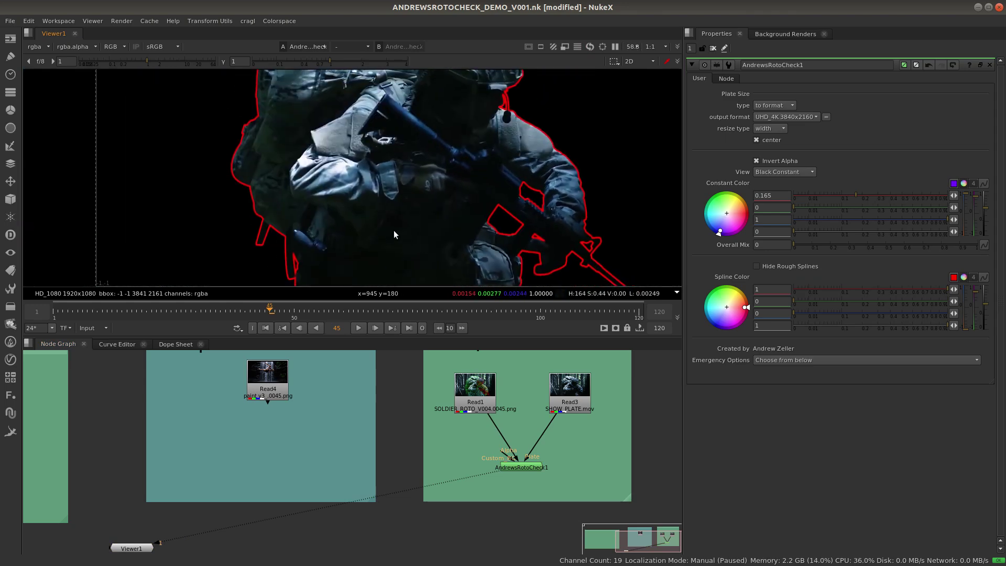
left_click(316, 317)
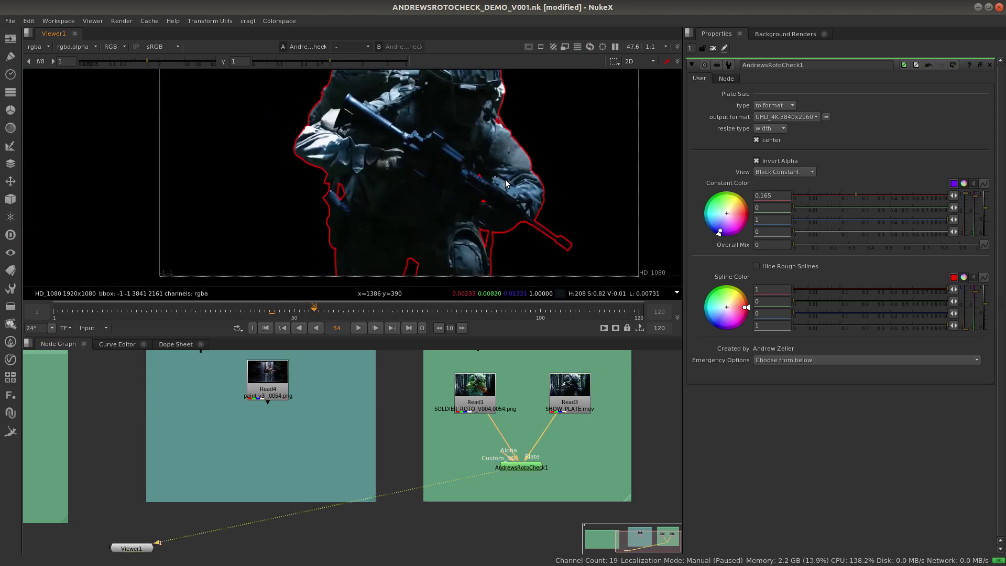
scroll(482, 175, "up", 3)
scroll(480, 174, "up", 2)
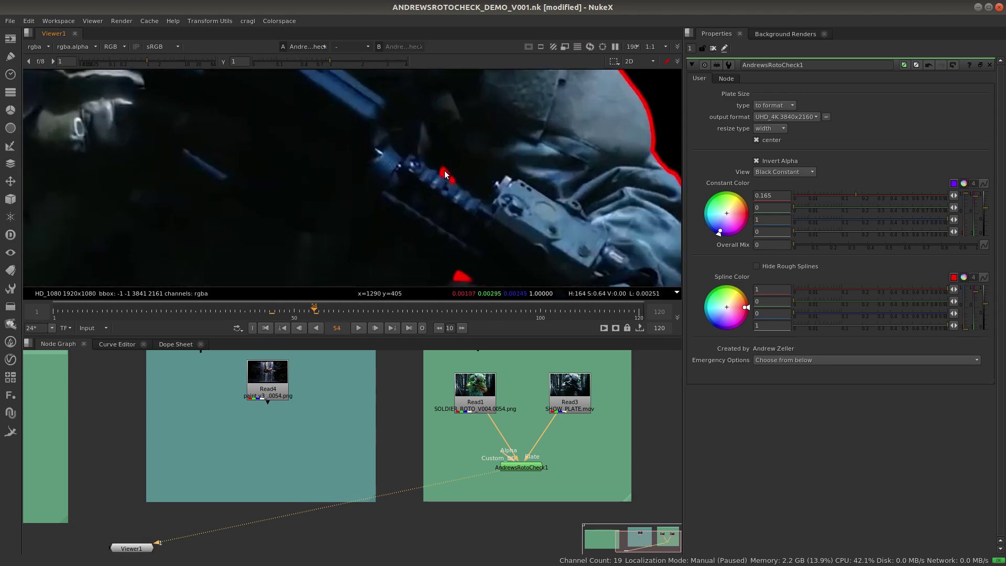
left_click(328, 309)
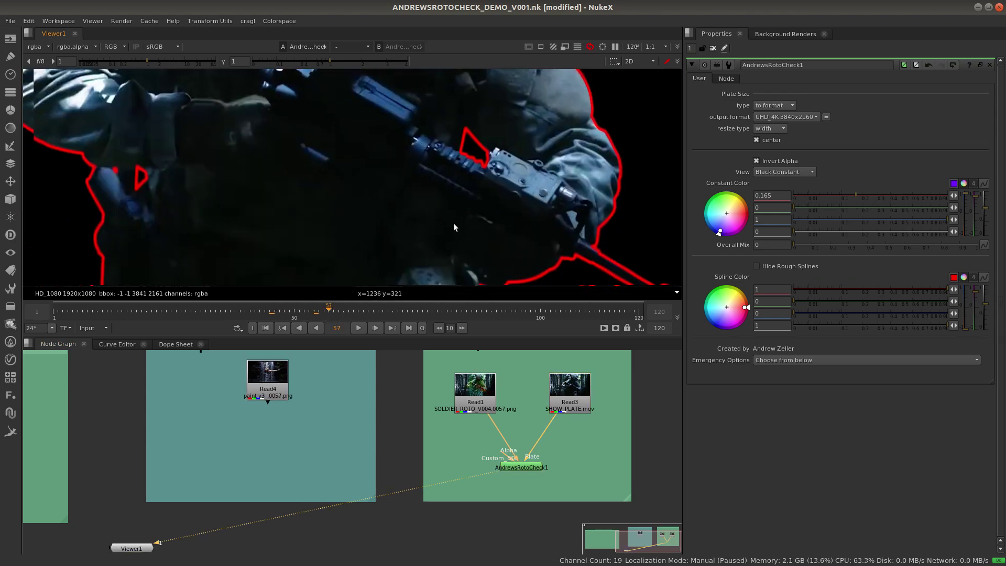
scroll(419, 228, "down", 4)
scroll(296, 212, "up", 3)
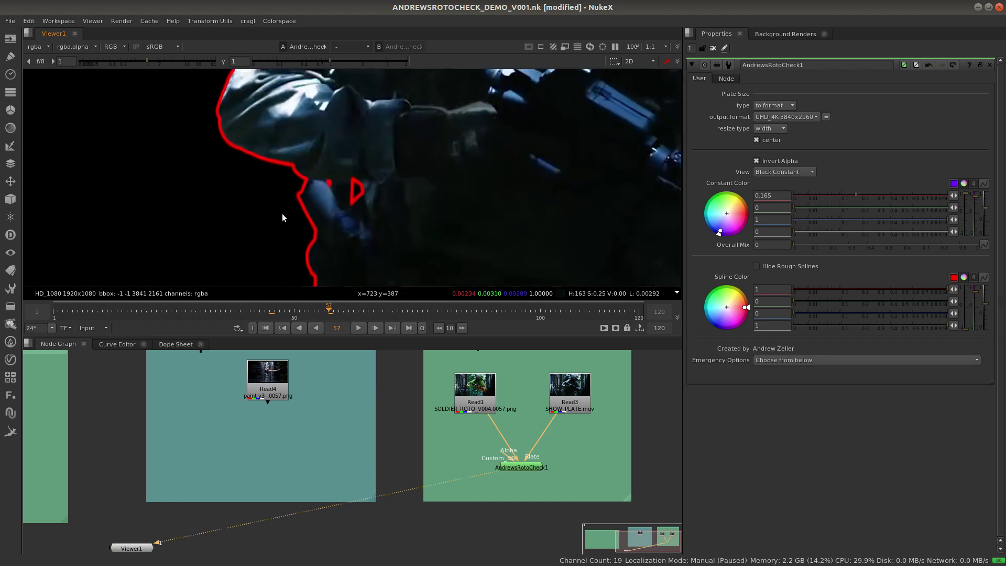
scroll(281, 213, "down", 5)
left_click(363, 310)
scroll(469, 229, "down", 3)
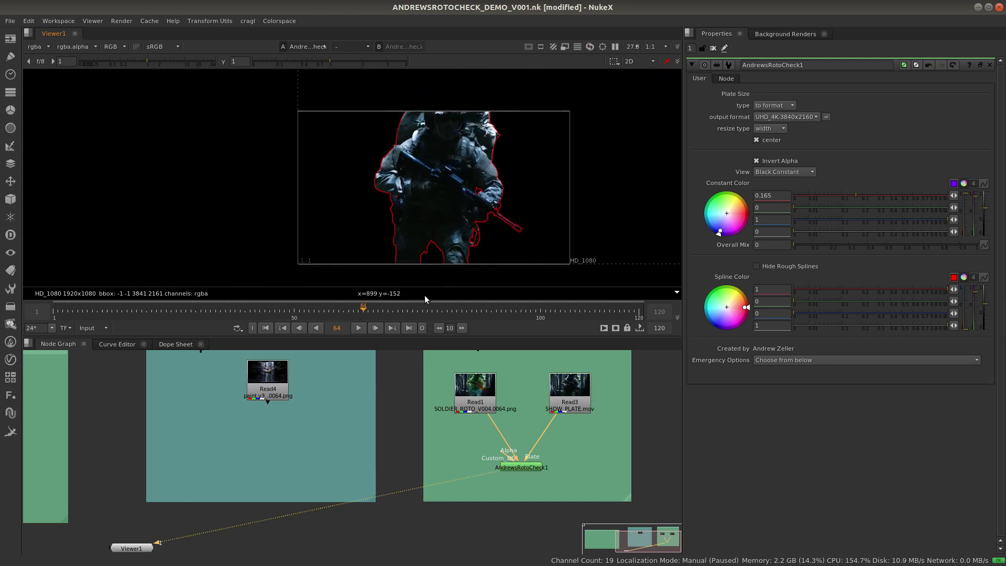
left_click(407, 311)
left_click_drag(521, 467, 516, 469)
Set the output format to HD_1080 and scrub forward through later frames.
left_click(809, 120)
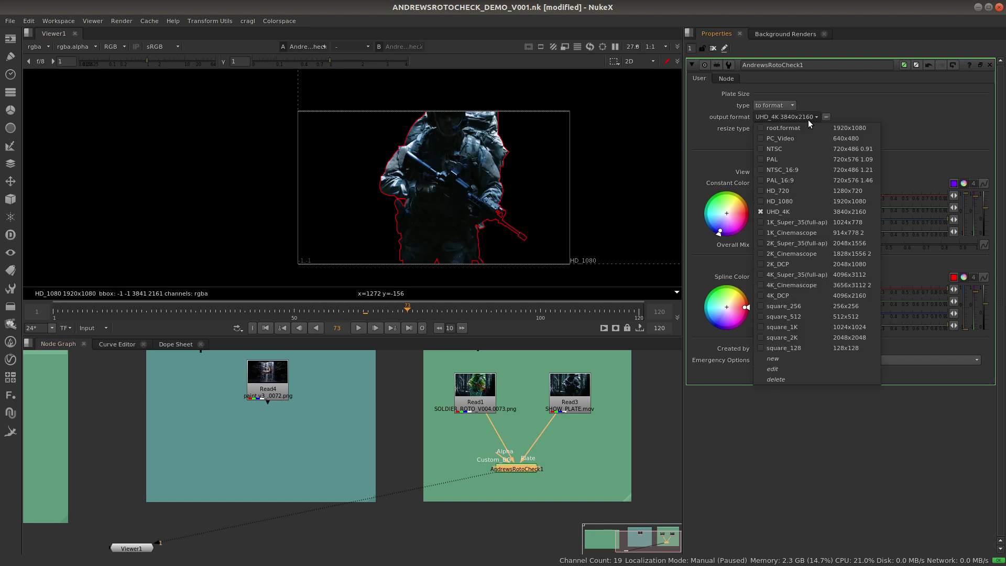
left_click(785, 202)
middle_click_drag(472, 170, 426, 186)
scroll(426, 188, "up", 2)
scroll(426, 188, "down", 1)
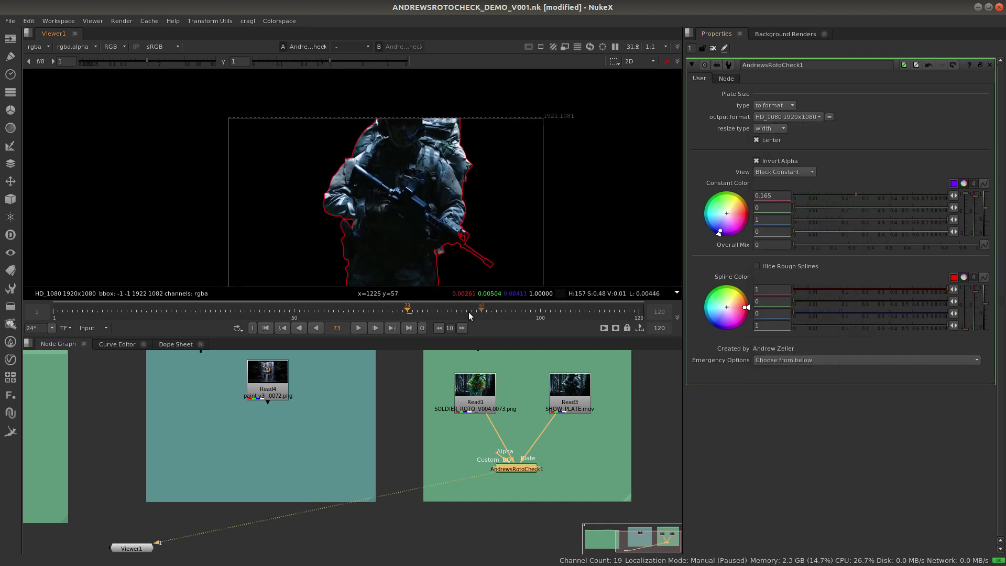
left_click_drag(453, 312, 507, 316)
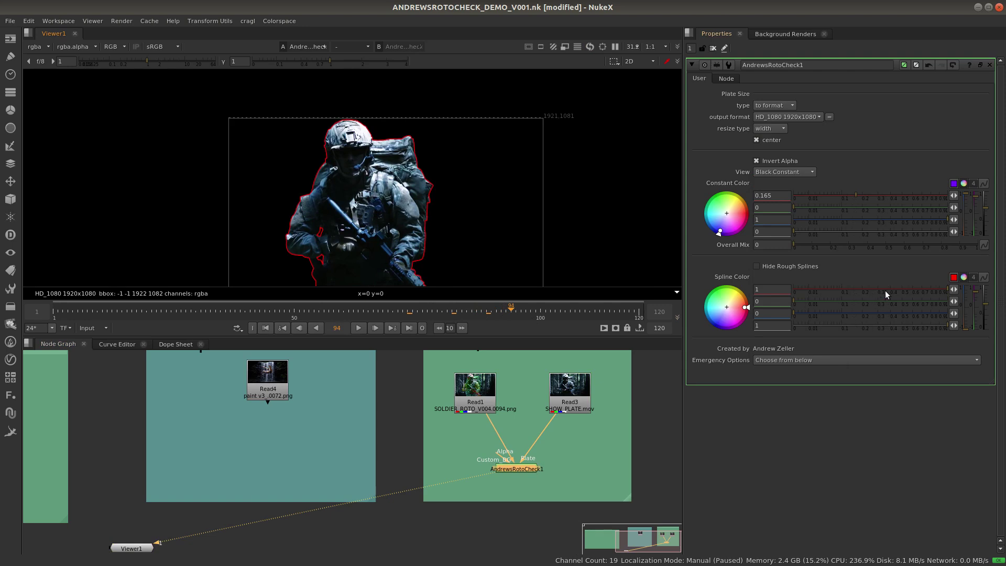
Make the spline outline orange by setting Spline Color green to 0.31.
left_click_drag(795, 302, 976, 302)
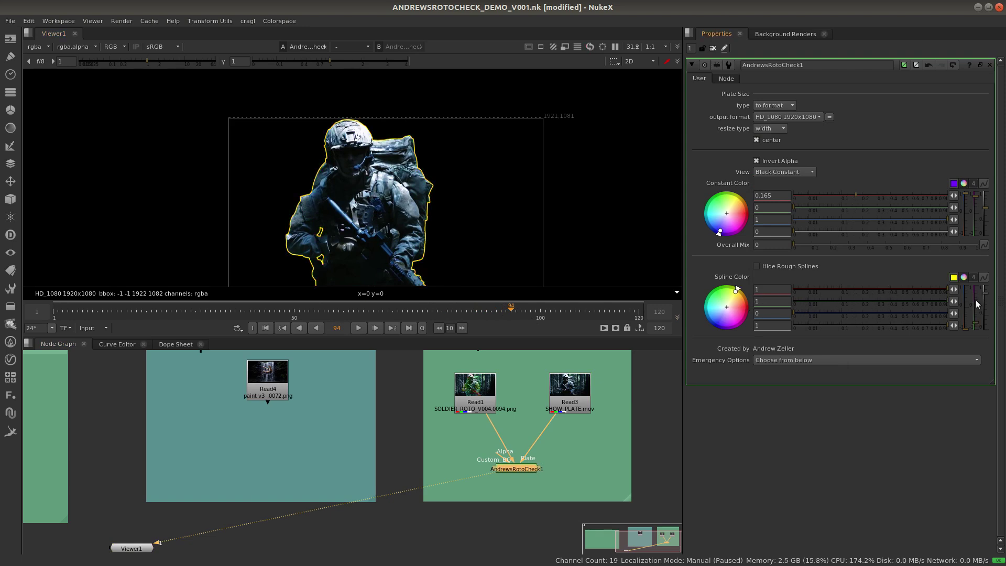
scroll(334, 201, "up", 4)
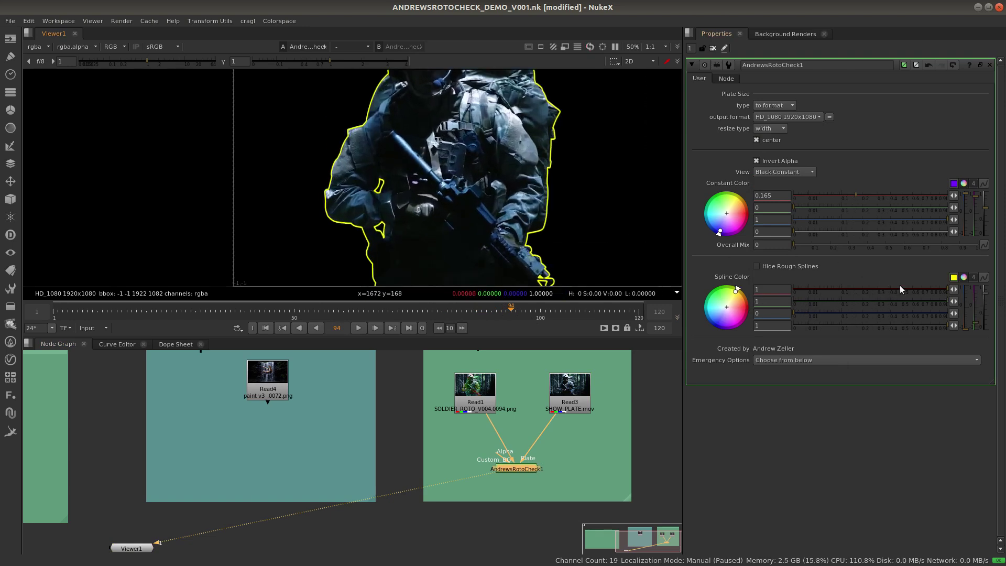
left_click(934, 303)
left_click_drag(934, 303, 882, 301)
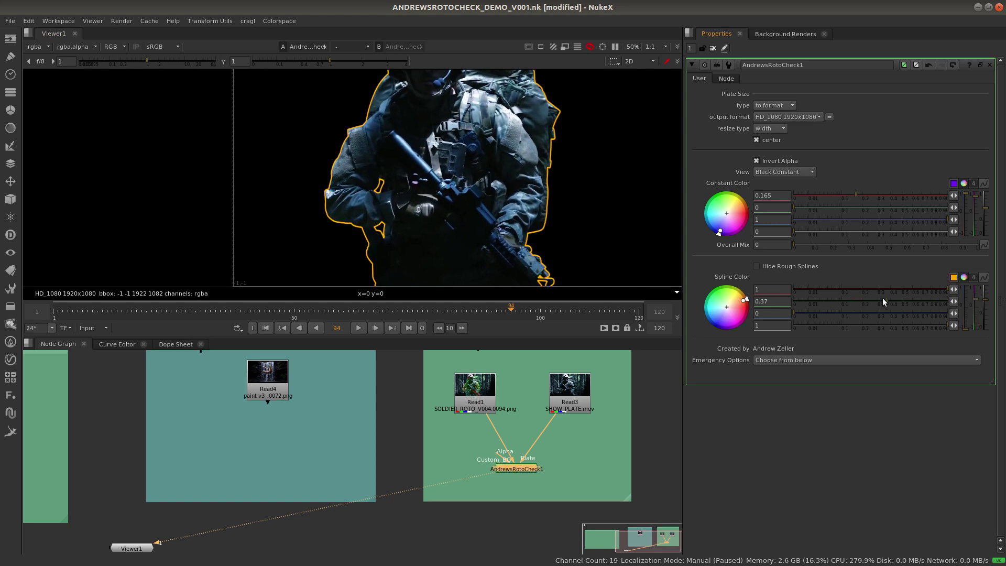
scroll(513, 215, "down", 5)
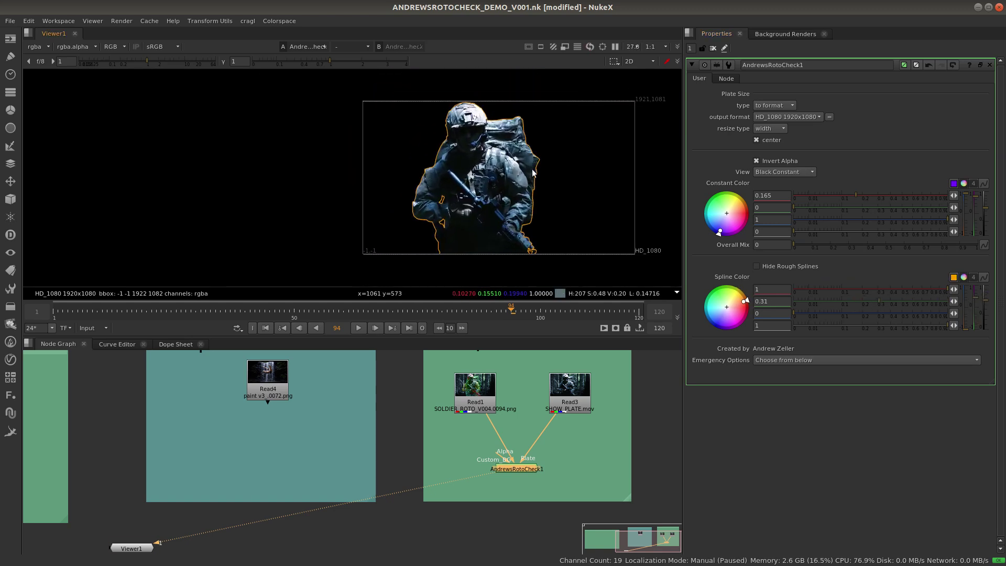
middle_click_drag(386, 190, 380, 190)
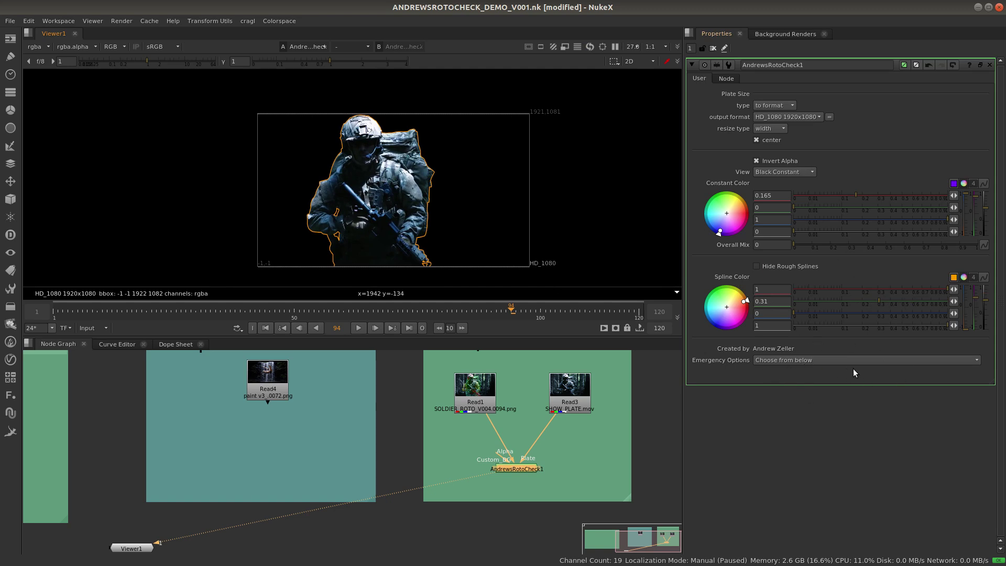
Choose 'Just do it' in AndrewsRotoCheck1's Emergency Options.
left_click(822, 360)
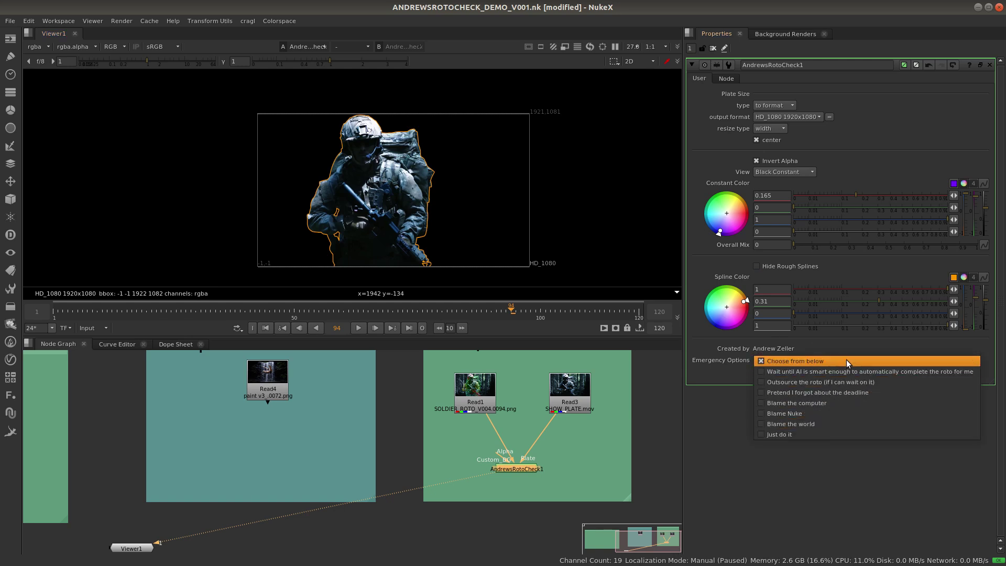
left_click(825, 433)
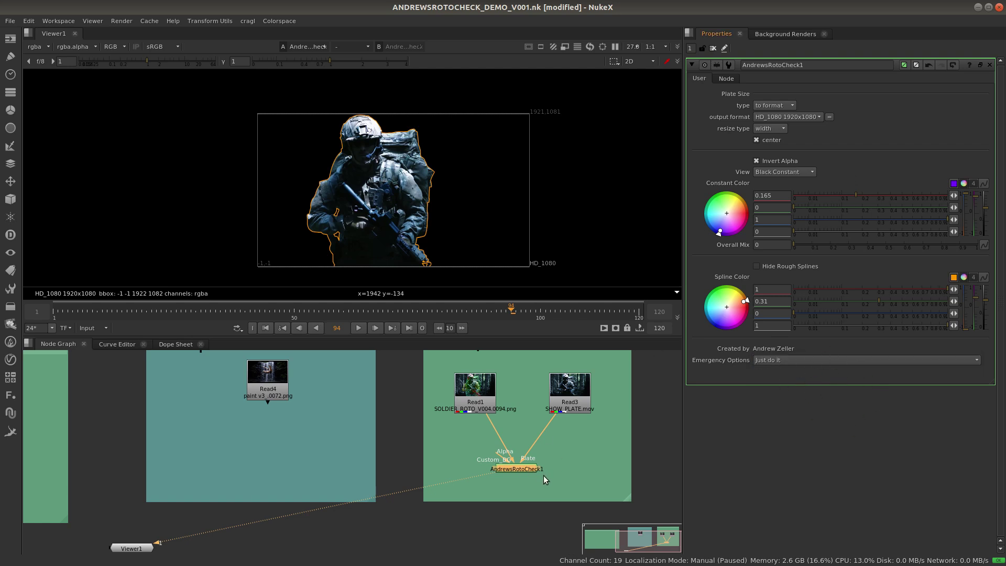
Zoom out the Node Graph to show the Notes, Example 1 and Example 2 backdrops.
middle_click_drag(502, 491, 574, 473)
scroll(504, 443, "down", 3)
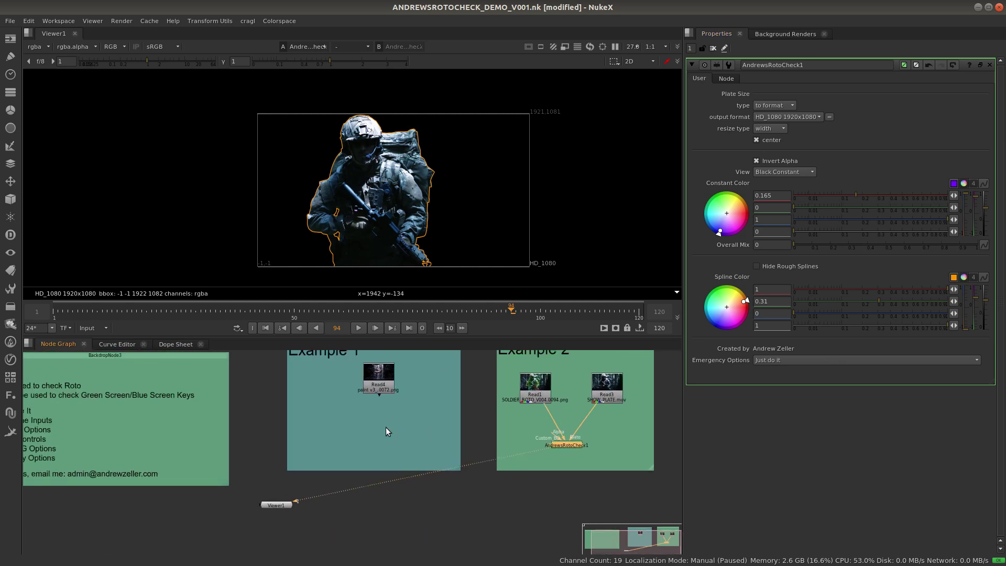
middle_click_drag(356, 437, 418, 429)
scroll(417, 430, "down", 1)
middle_click_drag(581, 417, 546, 449)
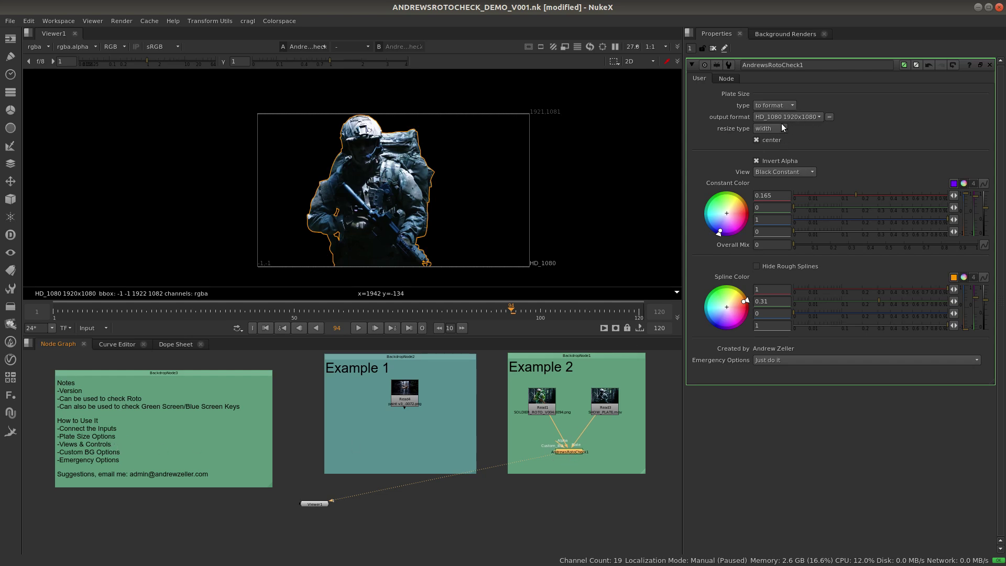
Review the output format, resize type and View lists, keeping HD_1080, width and Black Constant.
left_click(809, 118)
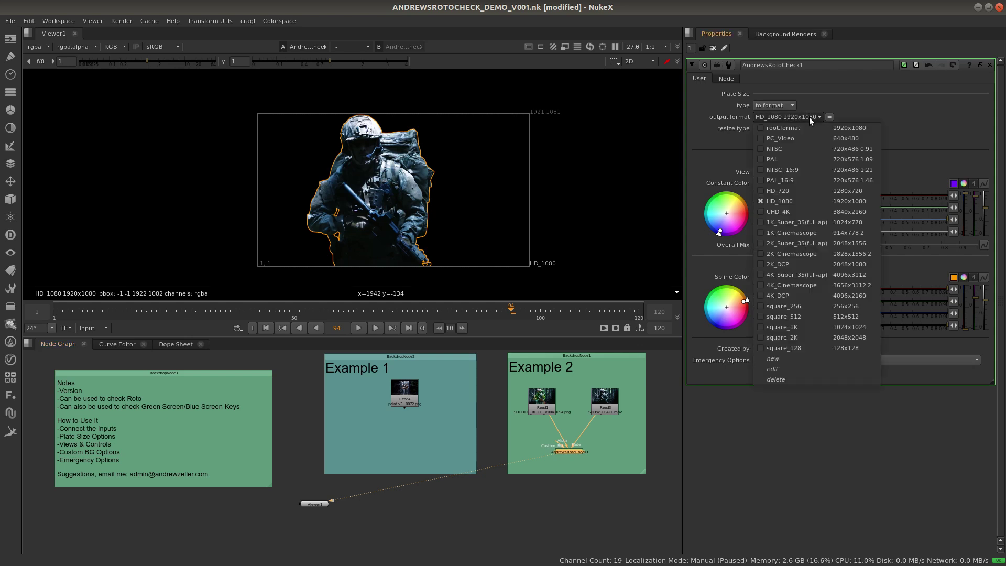
left_click(833, 112)
left_click(774, 129)
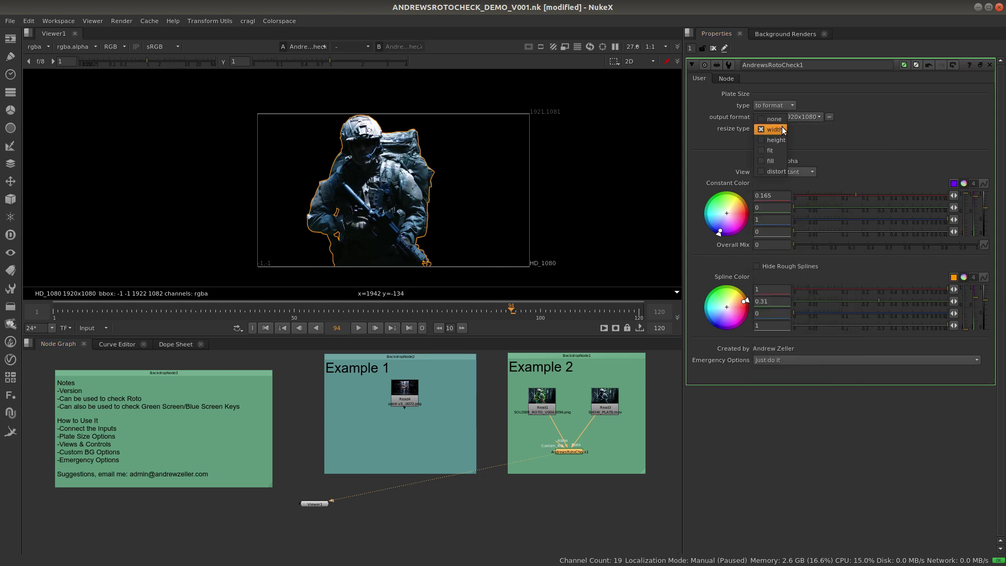
left_click(785, 129)
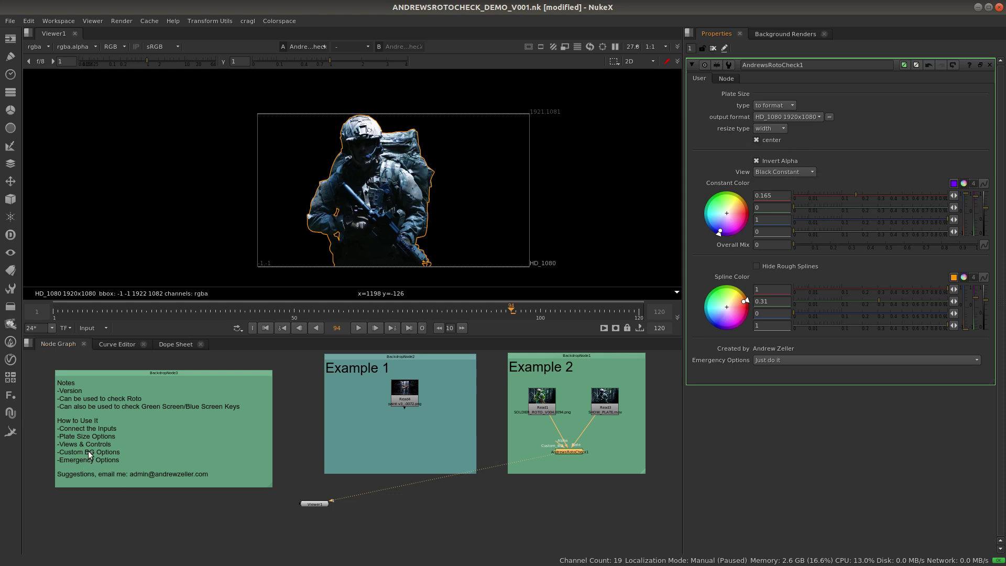
left_click(804, 172)
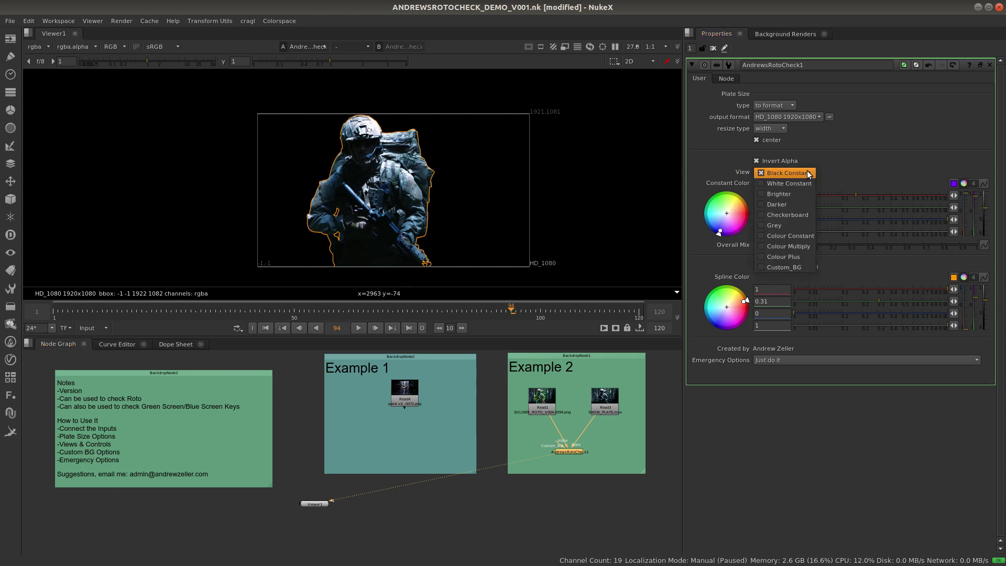
left_click(832, 167)
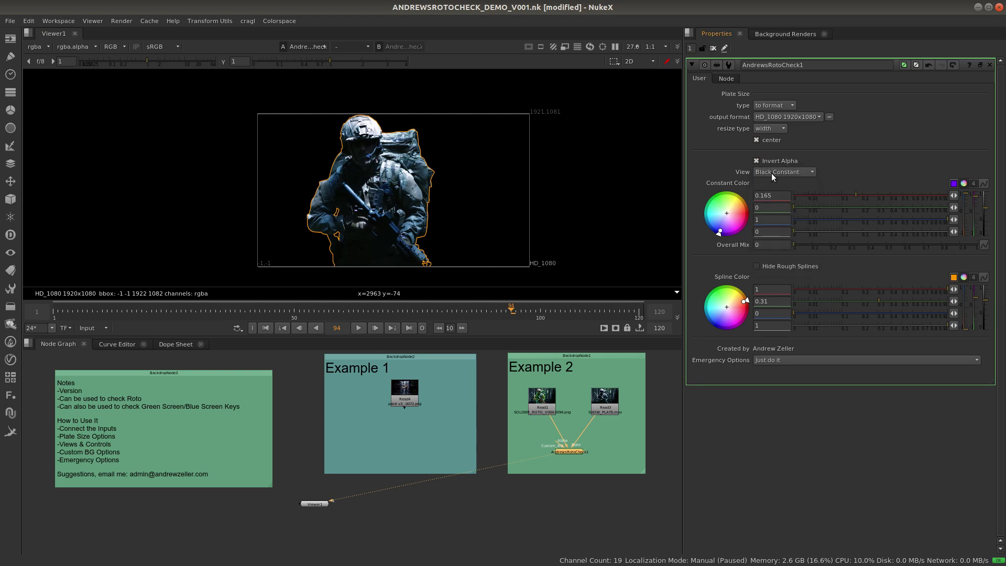
Switch View to Colour Constant and set the Constant Color red to 0.15 for purple.
mouse_move(793, 246)
left_mouse_down()
mouse_move(908, 246)
mouse_move(792, 246)
left_mouse_up()
left_click(784, 172)
left_click(798, 237)
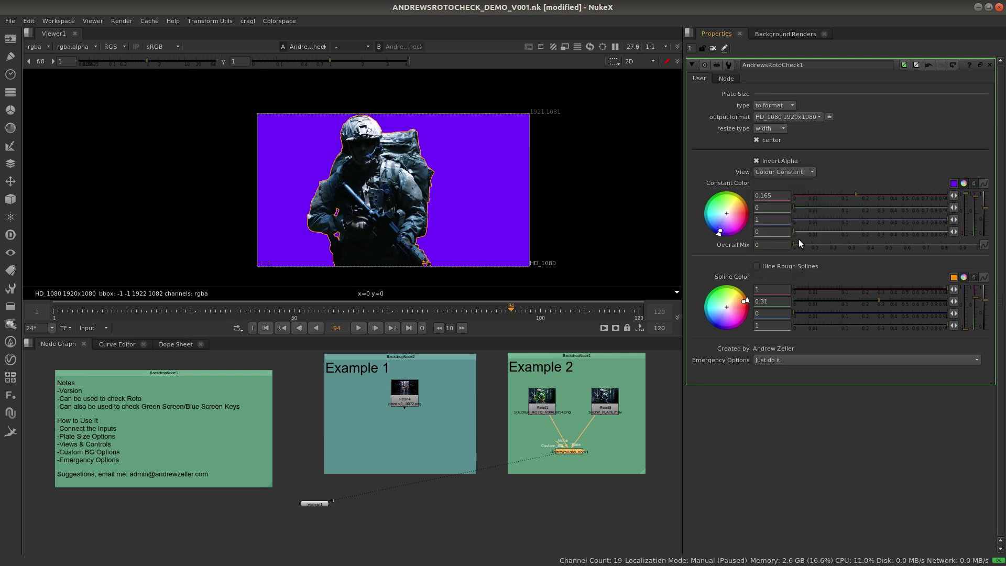
mouse_move(853, 195)
left_mouse_down()
mouse_move(918, 194)
mouse_move(848, 191)
left_mouse_up()
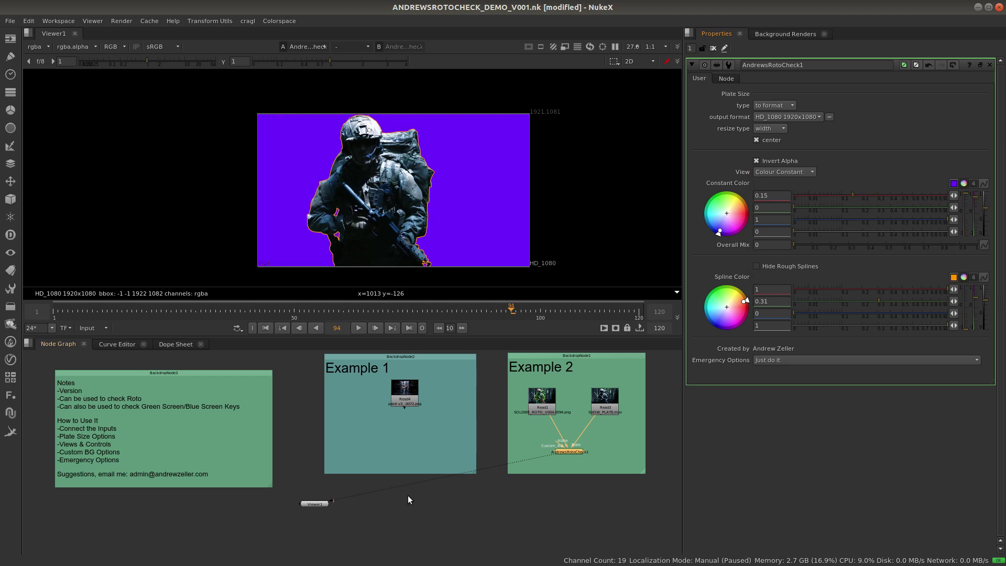
Frame the Example 1 and Example 2 backdrops in the Node Graph.
middle_click_drag(409, 498, 391, 495, "alt")
middle_click_drag(515, 479, 416, 477)
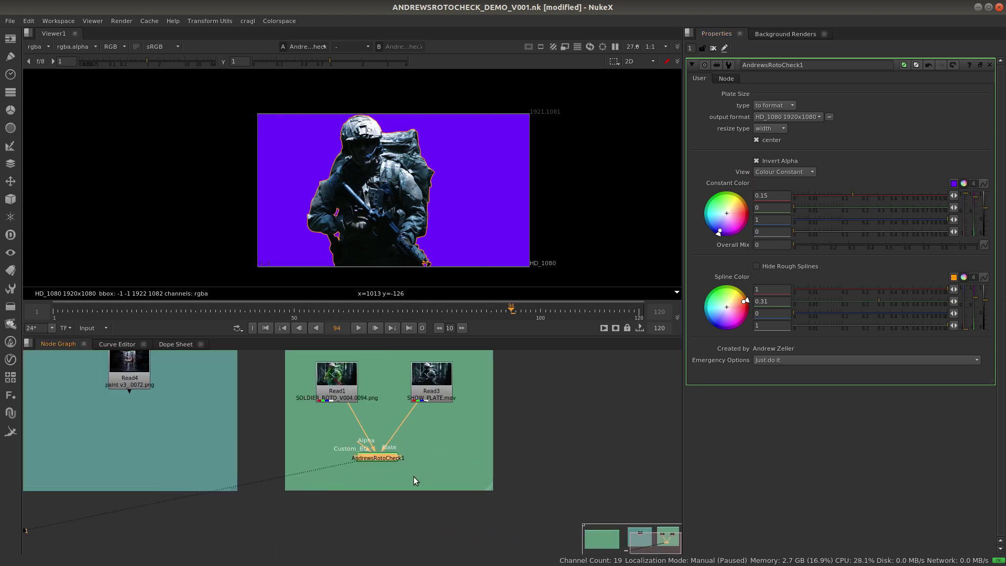
scroll(466, 459, "down", 2)
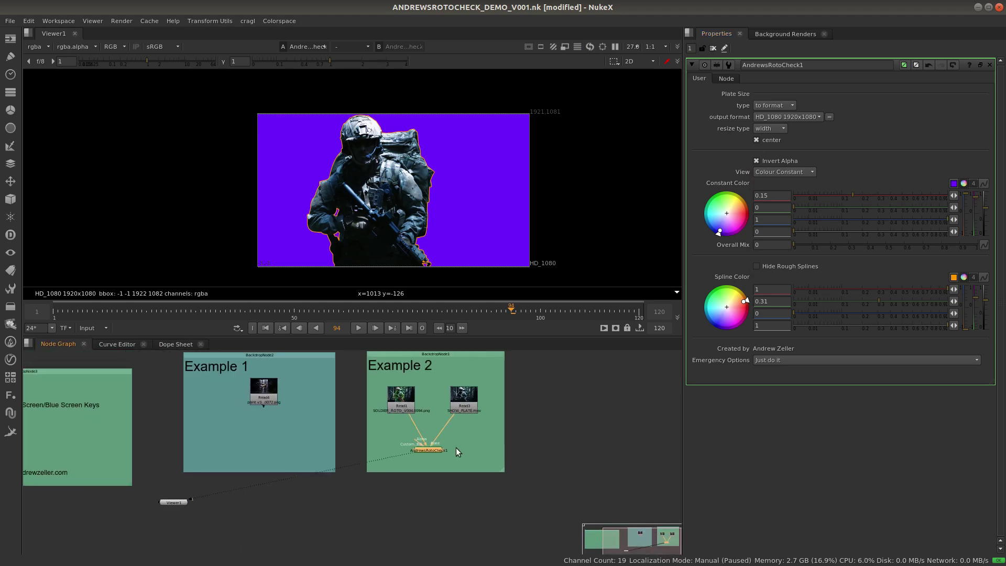
middle_click_drag(456, 448, 487, 473)
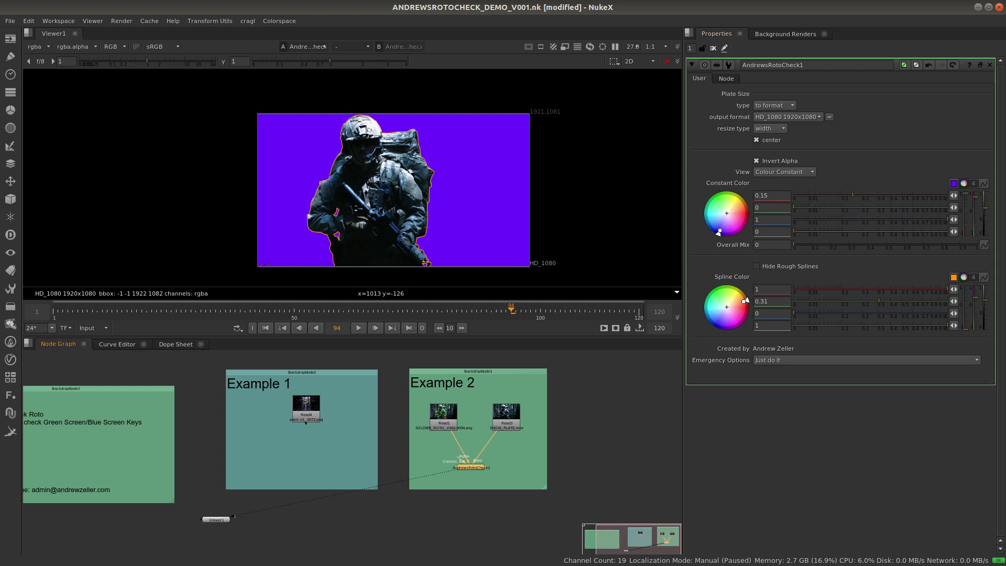